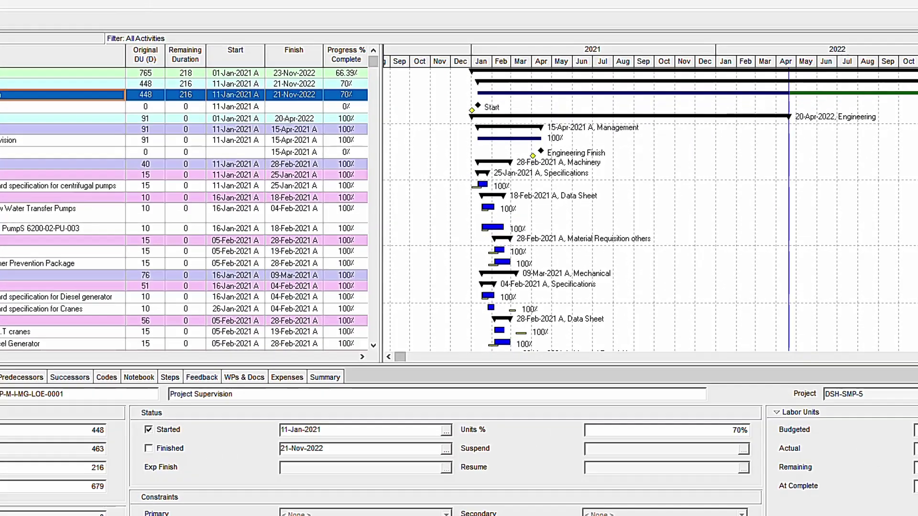
Step: Create a new activity filter named 'Start > Jun-2022'
{"action": "left_click", "coordinate": [217, 31]}
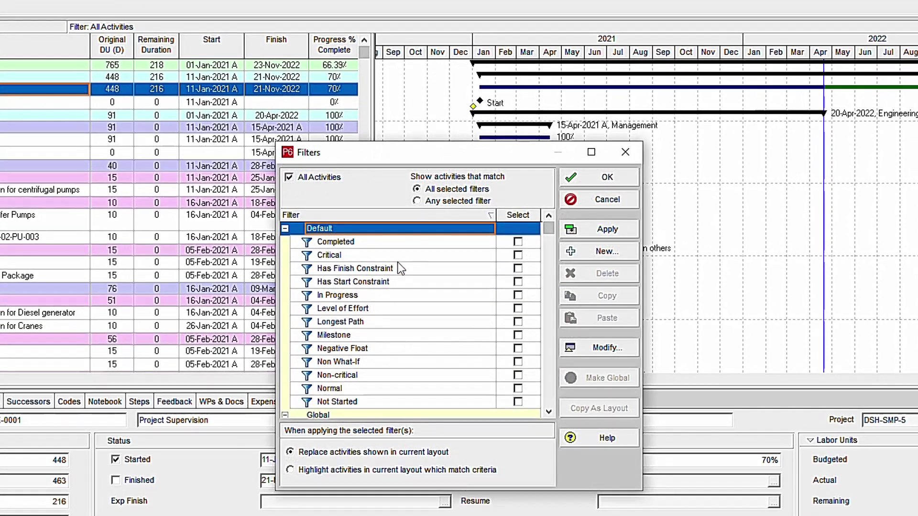
{"action": "left_click", "coordinate": [594, 252]}
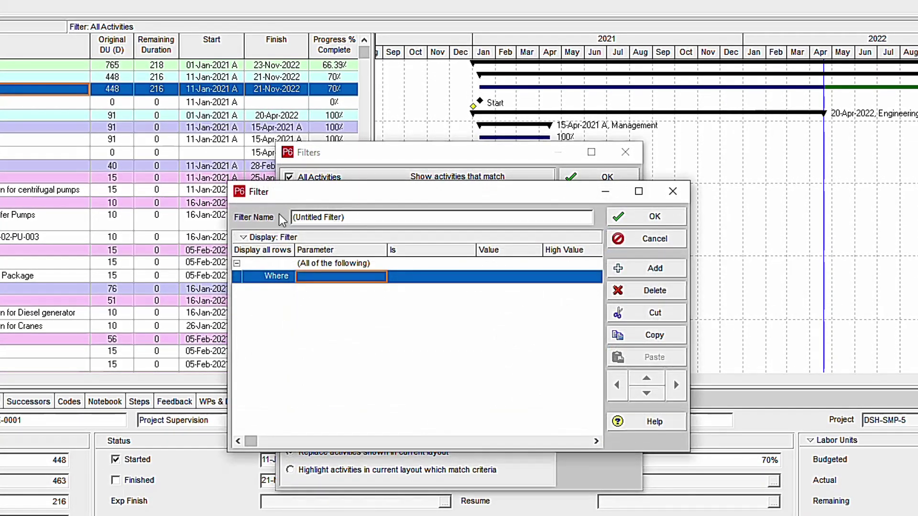
{"action": "left_click_drag", "start_coordinate": [356, 217], "coordinate": [294, 217]}
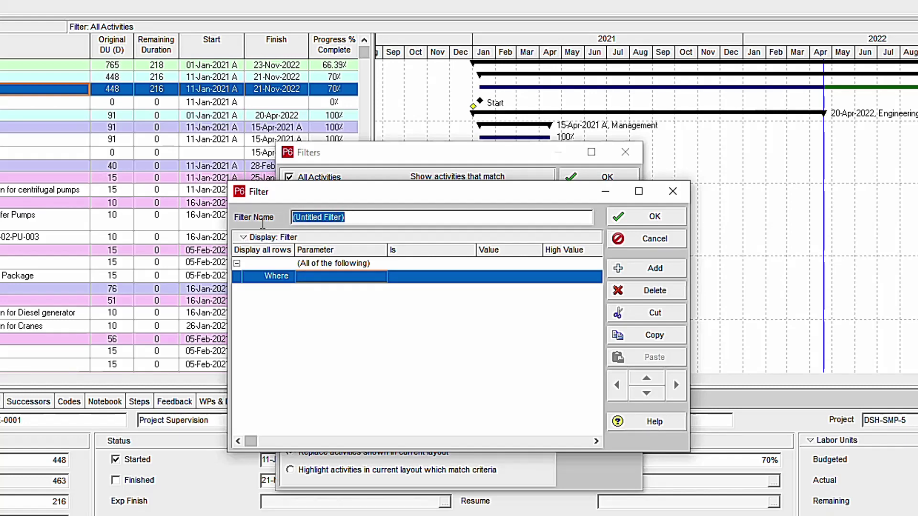
{"action": "type", "text": "Start "}
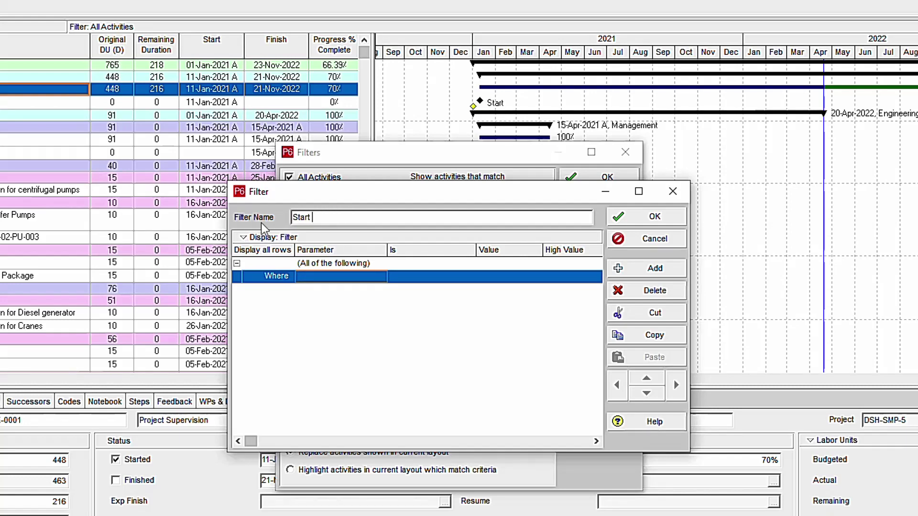
{"action": "type", "text": "> Ju"}
{"action": "type", "text": "n"}
{"action": "type", "text": "202"}
{"action": "type", "text": "2"}
{"action": "key", "text": "Left"}
{"action": "key", "text": "Left"}
{"action": "key", "text": "Left"}
{"action": "type", "text": "-"}
Step: Set its criterion to Start is greater than custom date 01-Jun-2022
{"action": "left_click", "coordinate": [379, 278]}
{"action": "type", "text": "Start"}
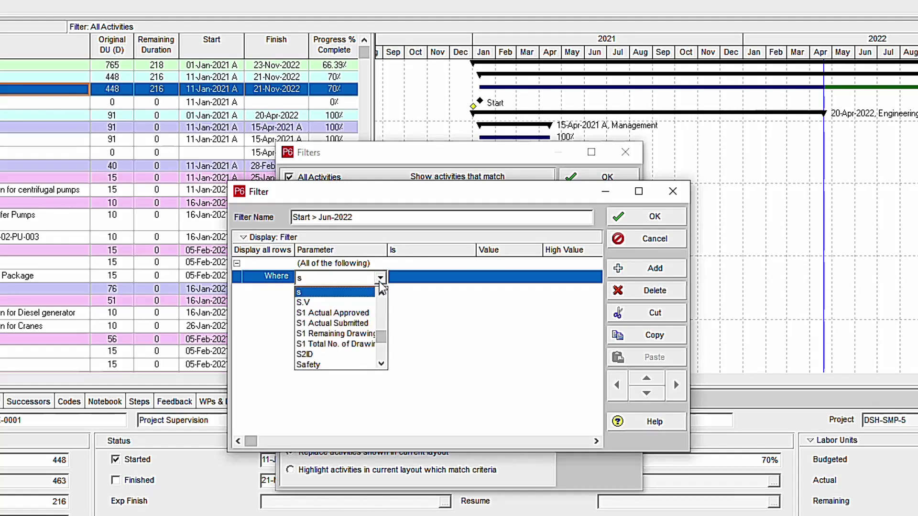
{"action": "key", "text": "Tab"}
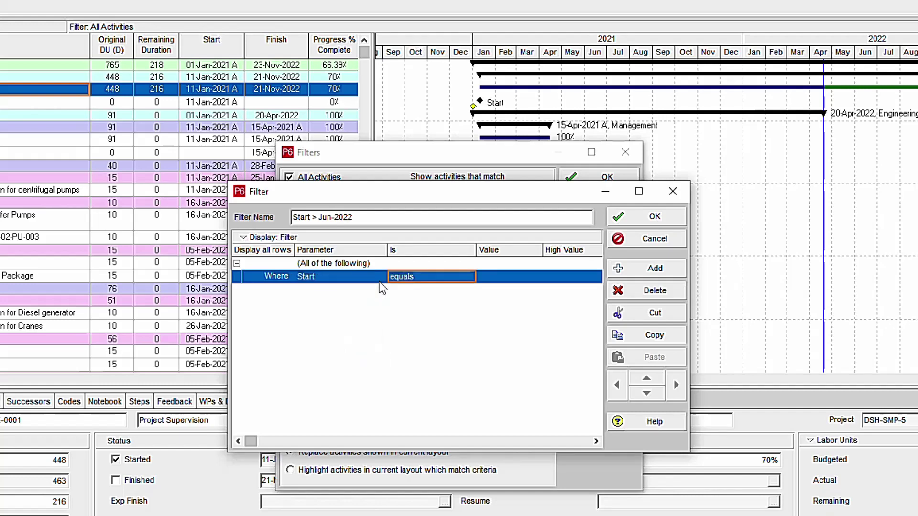
{"action": "left_click", "coordinate": [443, 277]}
{"action": "left_click", "coordinate": [444, 302]}
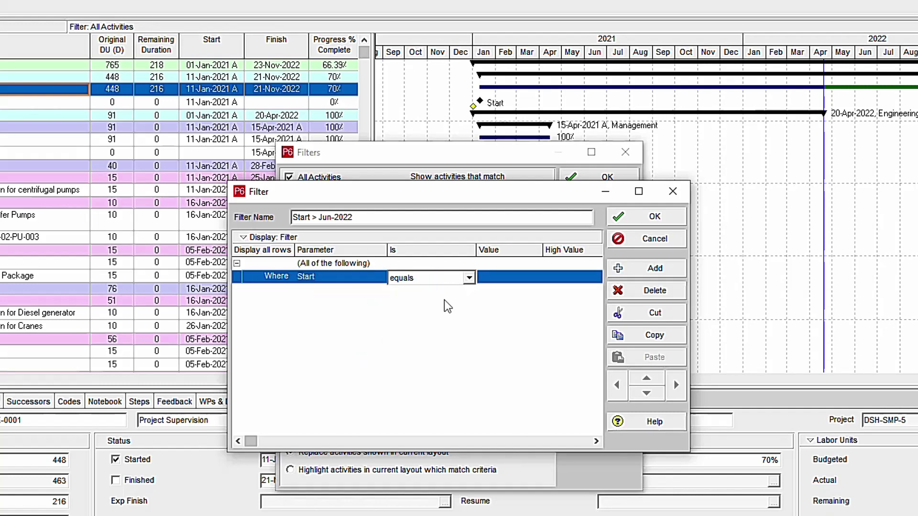
{"action": "left_click", "coordinate": [511, 276]}
{"action": "left_click", "coordinate": [536, 277]}
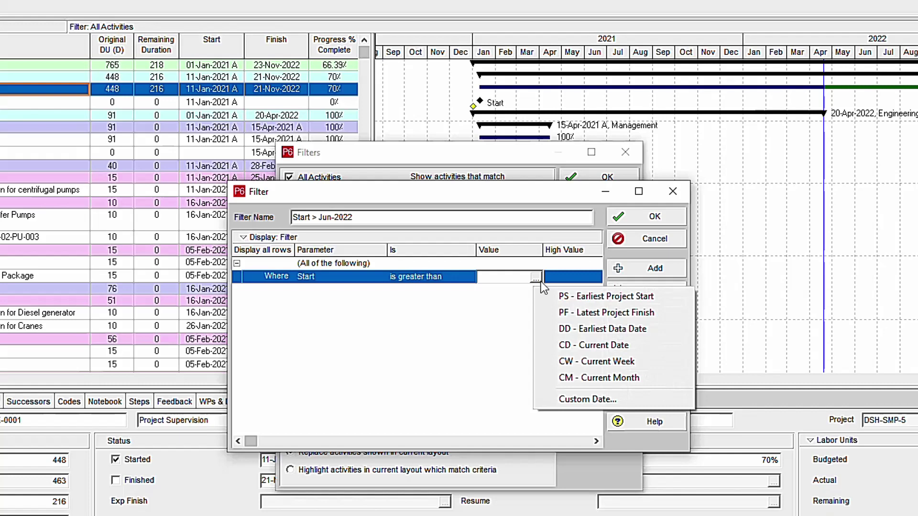
{"action": "left_click", "coordinate": [570, 404]}
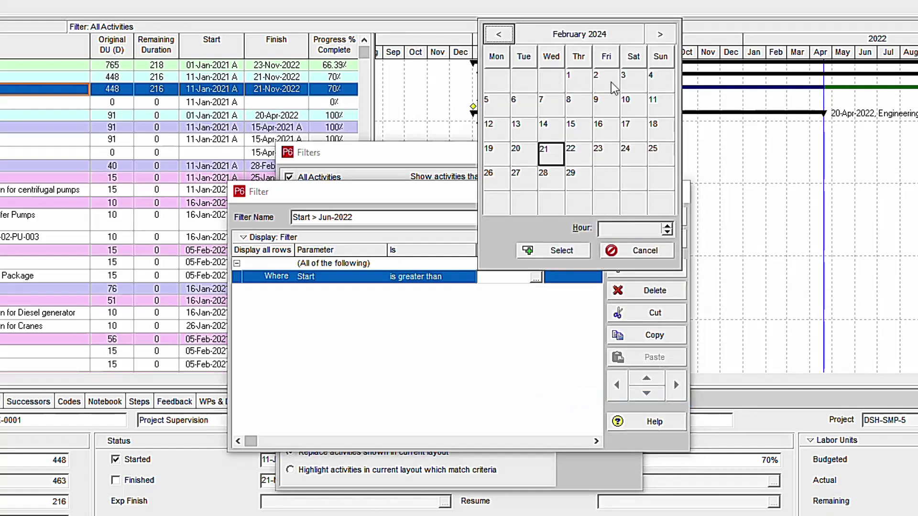
{"action": "left_click", "coordinate": [545, 37]}
{"action": "double_click", "coordinate": [498, 34]}
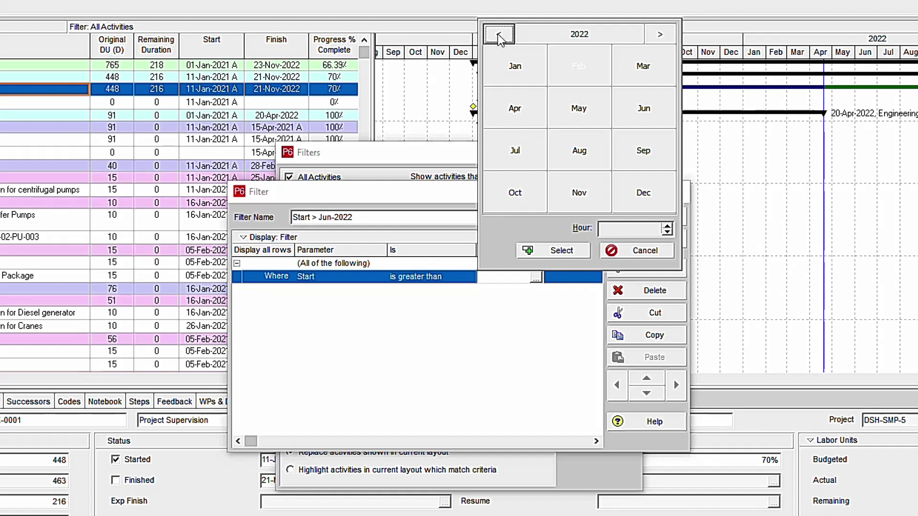
{"action": "left_click", "coordinate": [641, 116]}
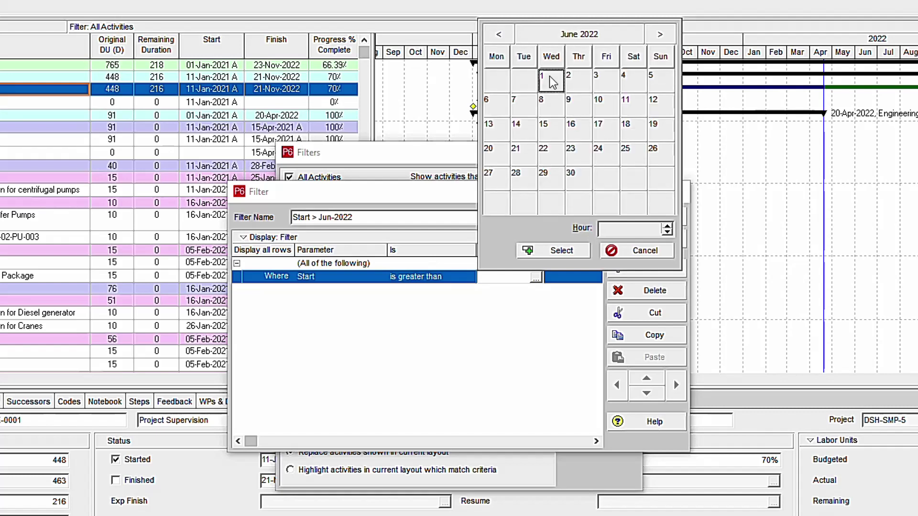
{"action": "left_click", "coordinate": [551, 254]}
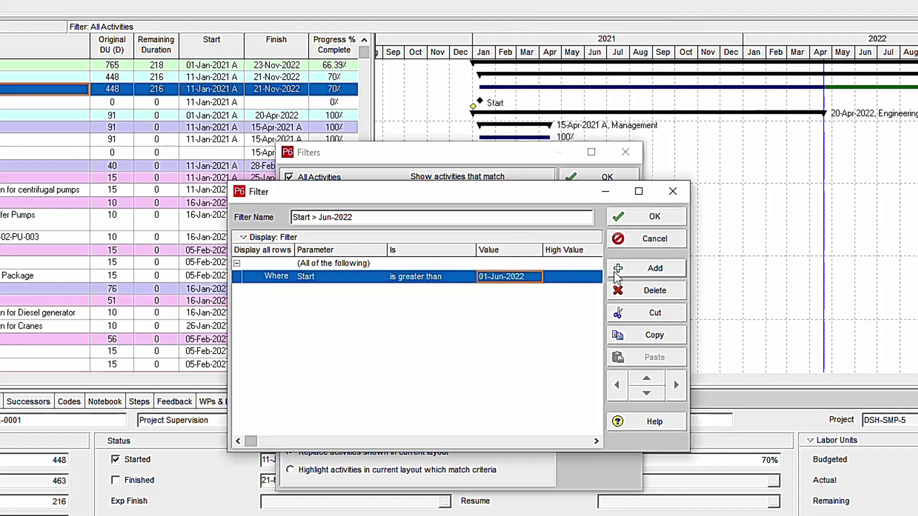
Step: Save the Start > Jun-2022 filter definition
{"action": "left_click", "coordinate": [655, 218]}
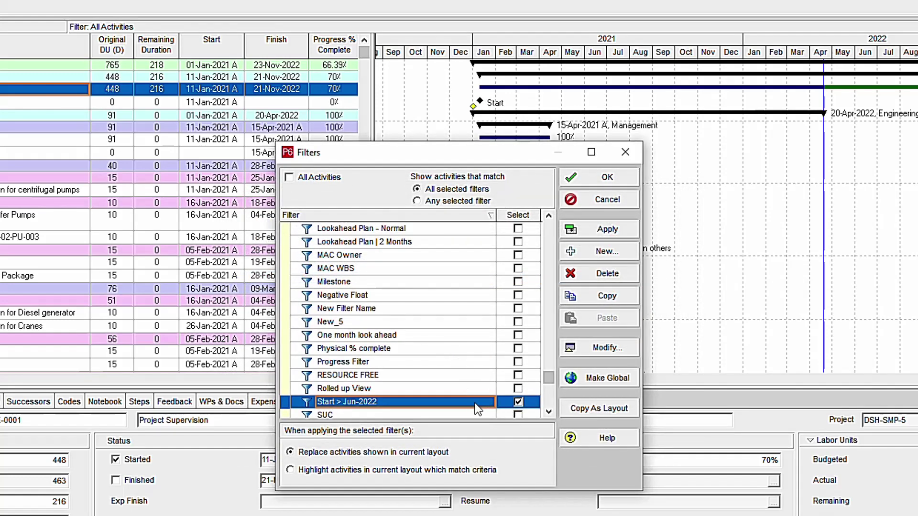
{"action": "scroll", "coordinate": [476, 398], "scroll_direction": "up", "scroll_amount": 1}
{"action": "scroll", "coordinate": [476, 397], "scroll_direction": "up", "scroll_amount": 2}
{"action": "scroll", "coordinate": [476, 397], "scroll_direction": "up", "scroll_amount": 3}
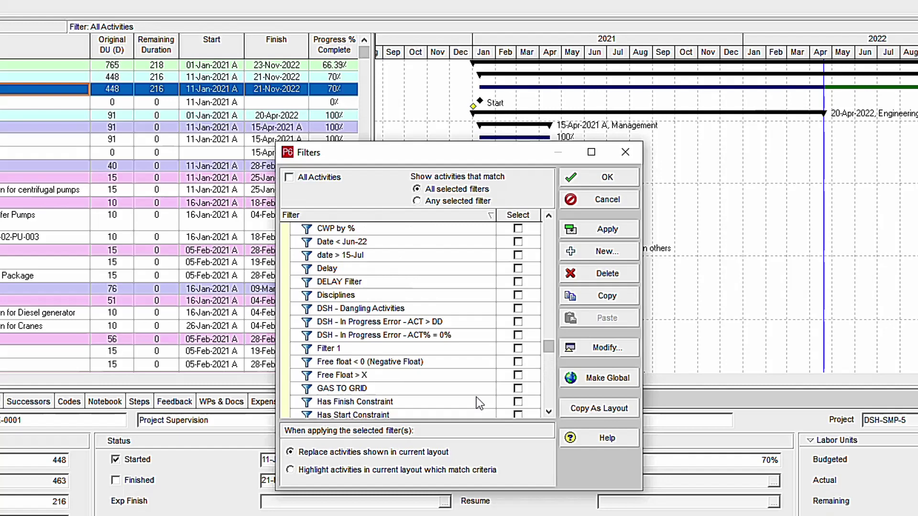
{"action": "scroll", "coordinate": [476, 396], "scroll_direction": "up", "scroll_amount": 3}
{"action": "scroll", "coordinate": [476, 397], "scroll_direction": "up", "scroll_amount": 2}
{"action": "scroll", "coordinate": [476, 397], "scroll_direction": "up", "scroll_amount": 5}
{"action": "scroll", "coordinate": [476, 397], "scroll_direction": "up", "scroll_amount": 3}
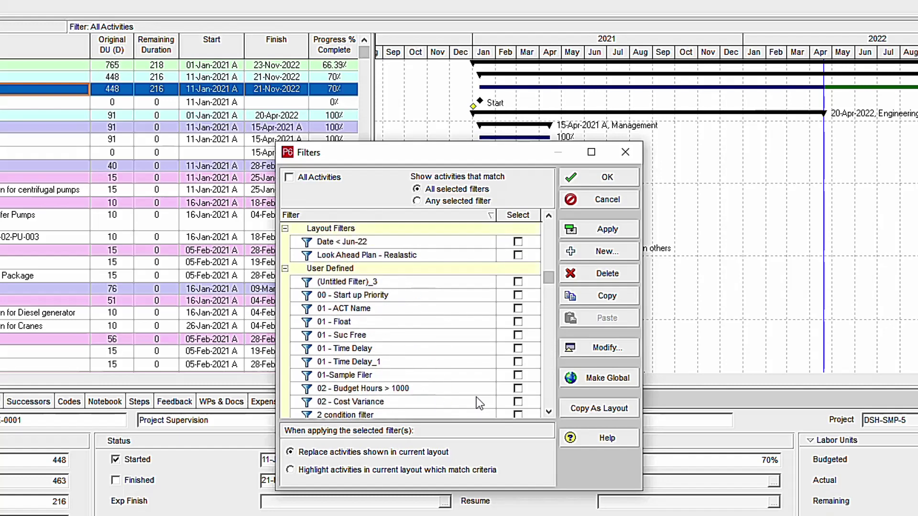
{"action": "scroll", "coordinate": [476, 396], "scroll_direction": "up", "scroll_amount": 1}
{"action": "scroll", "coordinate": [477, 397], "scroll_direction": "up", "scroll_amount": 3}
{"action": "scroll", "coordinate": [476, 397], "scroll_direction": "up", "scroll_amount": 1}
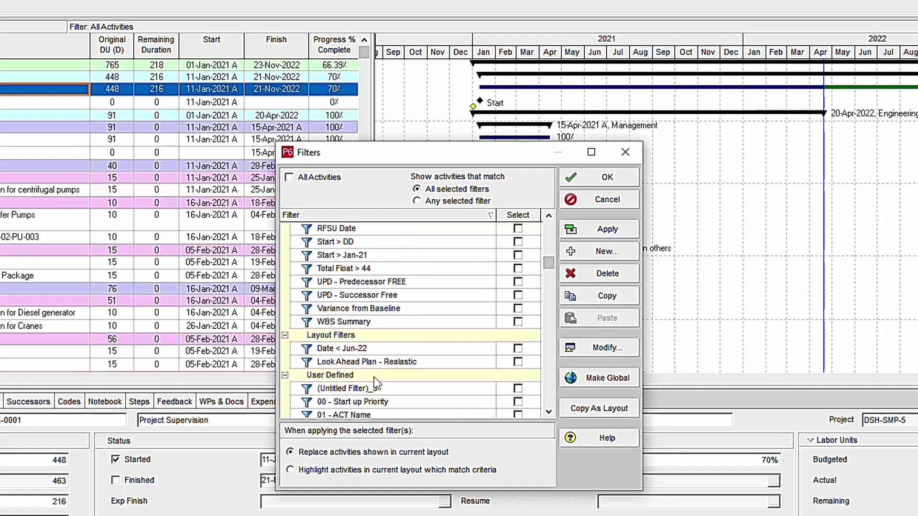
Step: Select the User Defined filter group and scroll down to the new filter
{"action": "left_click", "coordinate": [334, 377]}
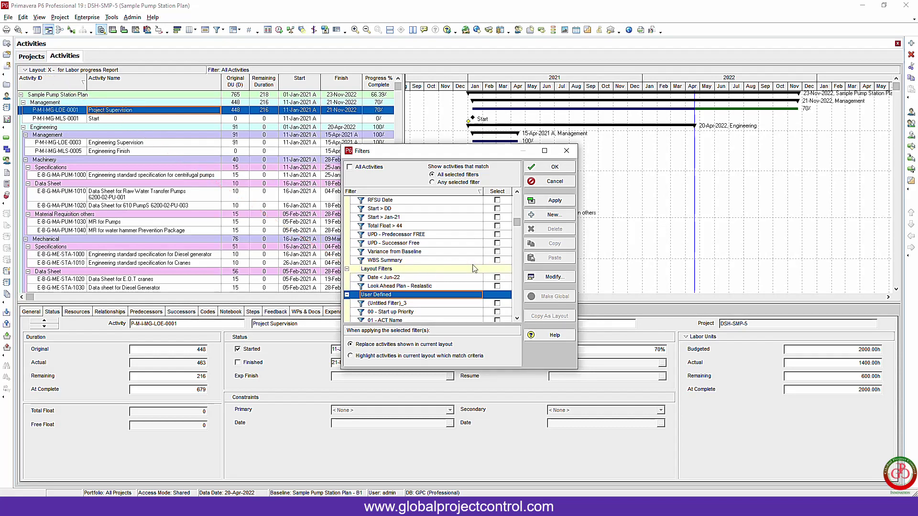
{"action": "scroll", "coordinate": [478, 277], "scroll_direction": "down", "scroll_amount": 2}
{"action": "scroll", "coordinate": [488, 286], "scroll_direction": "down", "scroll_amount": 2}
{"action": "scroll", "coordinate": [499, 293], "scroll_direction": "down", "scroll_amount": 3}
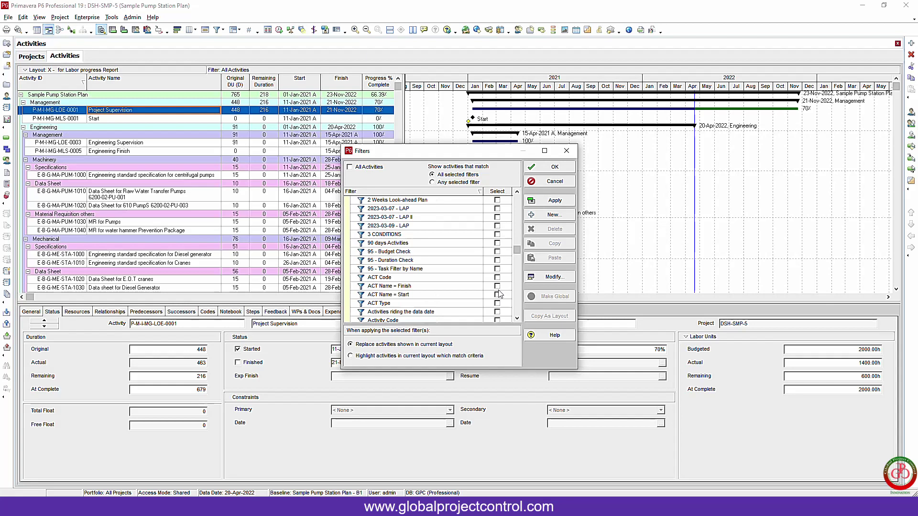
{"action": "scroll", "coordinate": [500, 293], "scroll_direction": "down", "scroll_amount": 2}
{"action": "scroll", "coordinate": [500, 294], "scroll_direction": "down", "scroll_amount": 2}
{"action": "scroll", "coordinate": [500, 293], "scroll_direction": "down", "scroll_amount": 2}
{"action": "scroll", "coordinate": [500, 293], "scroll_direction": "down", "scroll_amount": 2}
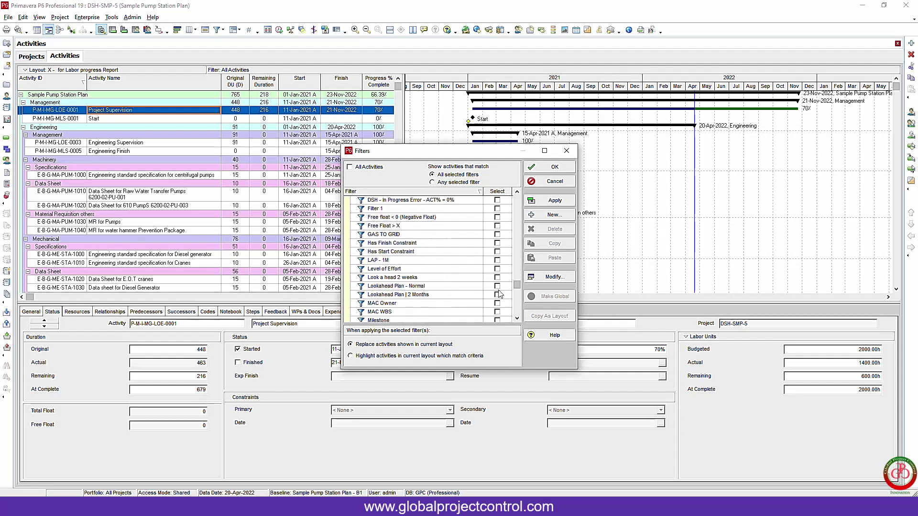
{"action": "scroll", "coordinate": [500, 293], "scroll_direction": "down", "scroll_amount": 2}
{"action": "scroll", "coordinate": [499, 293], "scroll_direction": "down", "scroll_amount": 2}
Step: Copy Start > Jun-2022 as a layout filter and untick its Select box
{"action": "left_click", "coordinate": [465, 287]}
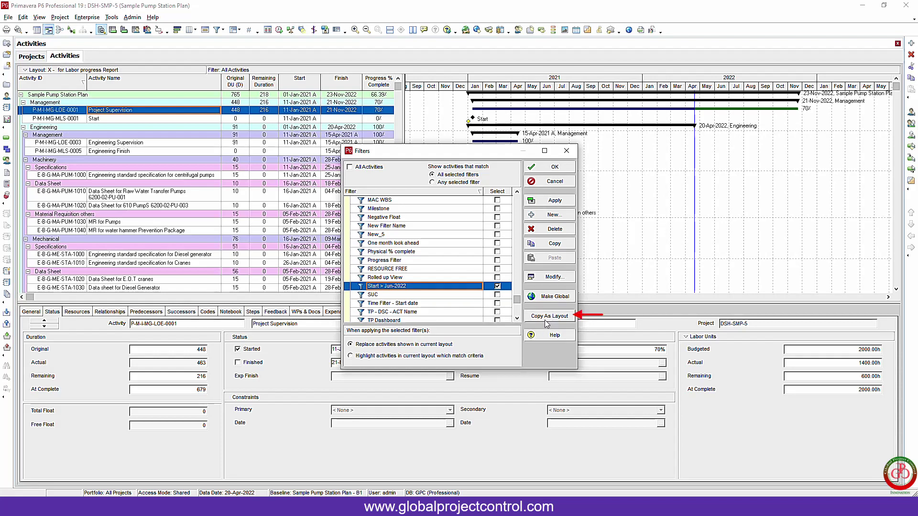
{"action": "scroll", "coordinate": [508, 314], "scroll_direction": "up", "scroll_amount": 1}
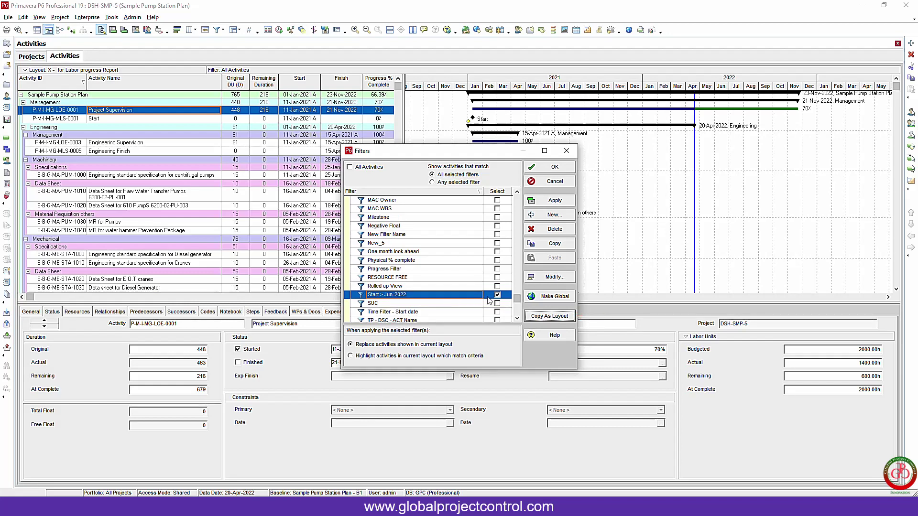
{"action": "left_click", "coordinate": [497, 295]}
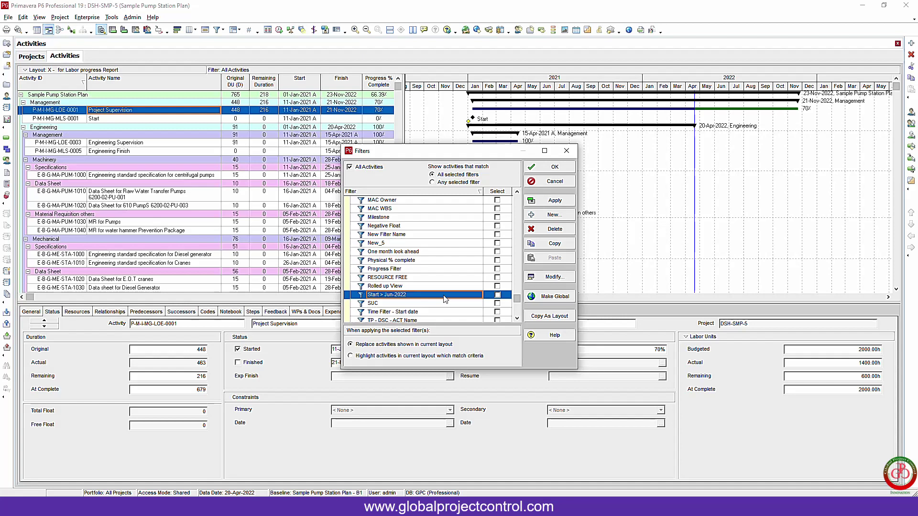
Step: Select the Date < Jun-22 filter under Layout Filters
{"action": "scroll", "coordinate": [444, 299], "scroll_direction": "up", "scroll_amount": 4}
{"action": "scroll", "coordinate": [444, 298], "scroll_direction": "up", "scroll_amount": 2}
{"action": "scroll", "coordinate": [444, 299], "scroll_direction": "up", "scroll_amount": 2}
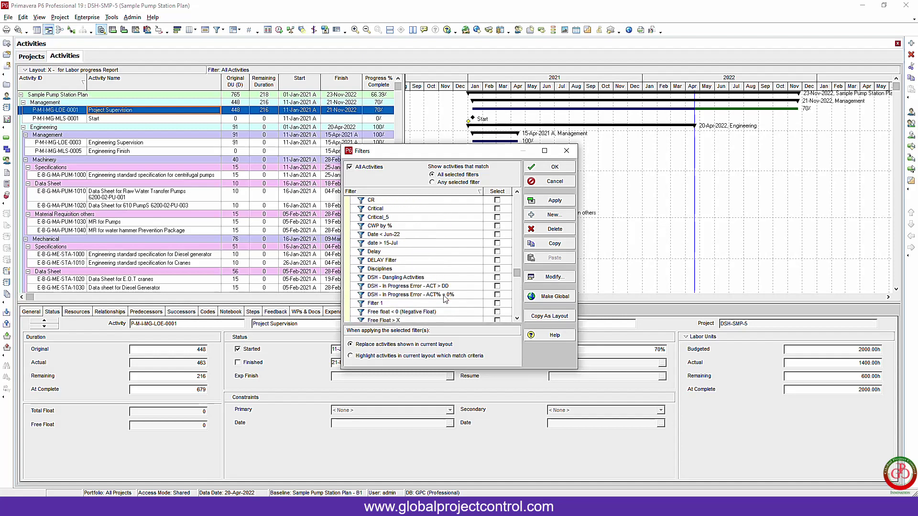
{"action": "scroll", "coordinate": [444, 298], "scroll_direction": "up", "scroll_amount": 2}
{"action": "scroll", "coordinate": [444, 299], "scroll_direction": "up", "scroll_amount": 2}
{"action": "scroll", "coordinate": [444, 299], "scroll_direction": "up", "scroll_amount": 2}
{"action": "scroll", "coordinate": [445, 299], "scroll_direction": "up", "scroll_amount": 2}
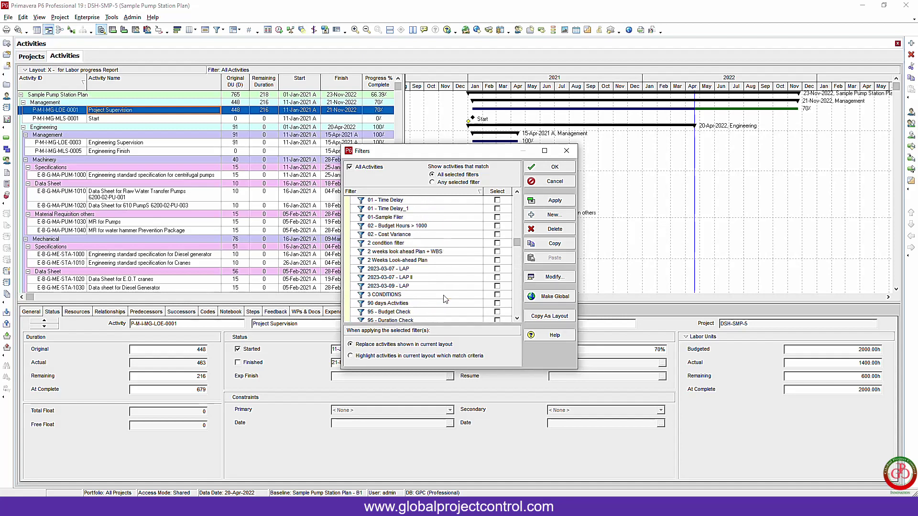
{"action": "scroll", "coordinate": [444, 299], "scroll_direction": "up", "scroll_amount": 2}
{"action": "scroll", "coordinate": [445, 299], "scroll_direction": "up", "scroll_amount": 2}
{"action": "scroll", "coordinate": [444, 299], "scroll_direction": "up", "scroll_amount": 1}
{"action": "scroll", "coordinate": [445, 299], "scroll_direction": "up", "scroll_amount": 2}
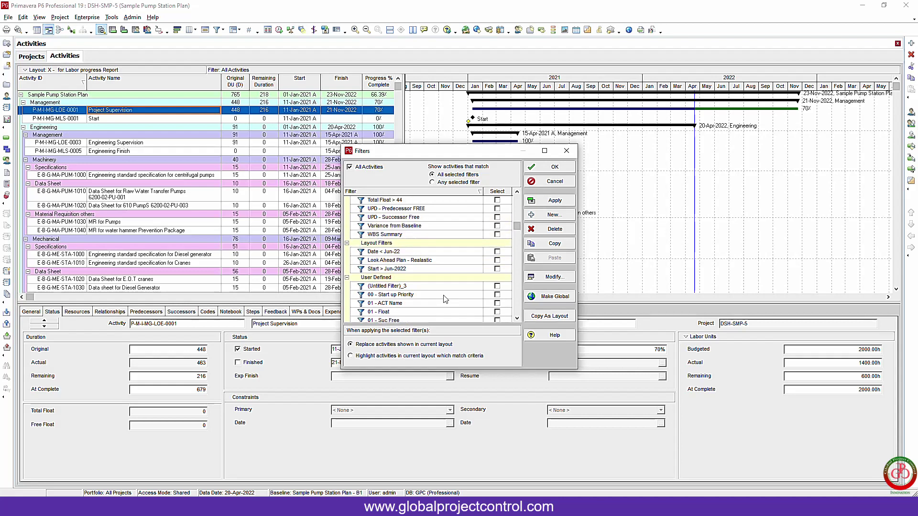
{"action": "left_click", "coordinate": [474, 253]}
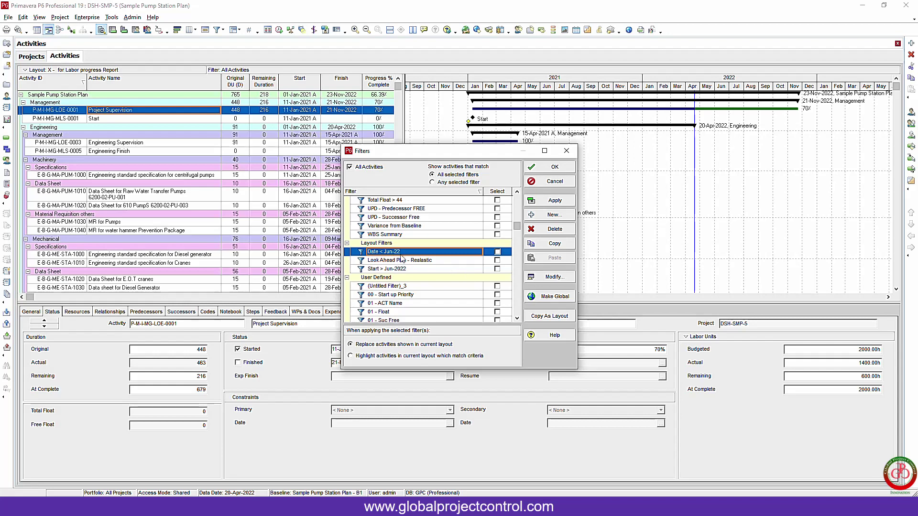
Step: Rename the layout filter to Date > Jun-22, save it, and apply it to the activities
{"action": "left_click", "coordinate": [497, 252]}
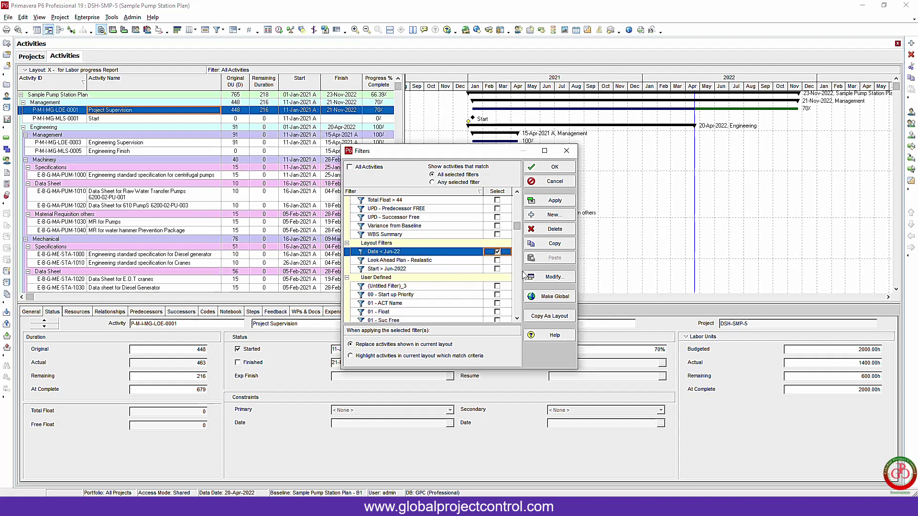
{"action": "left_click", "coordinate": [550, 277]}
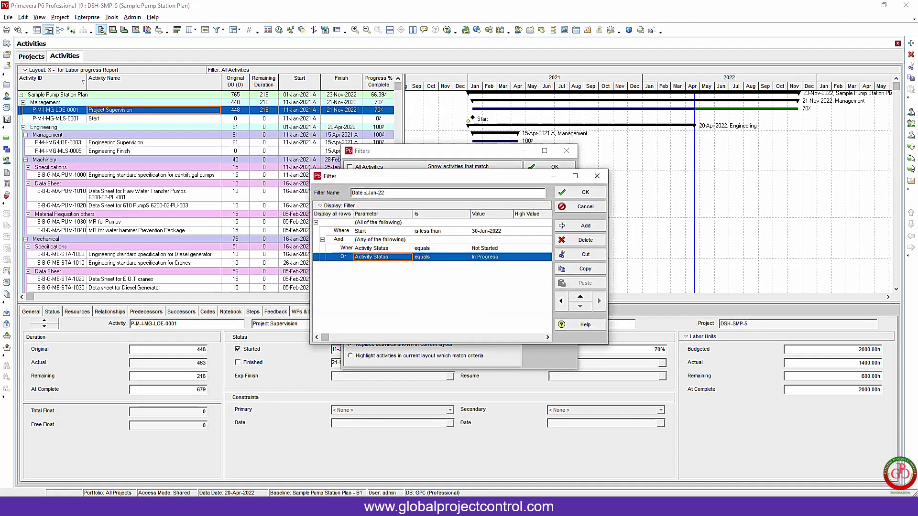
{"action": "left_click", "coordinate": [366, 194]}
{"action": "type", "text": ">"}
{"action": "left_click", "coordinate": [585, 193]}
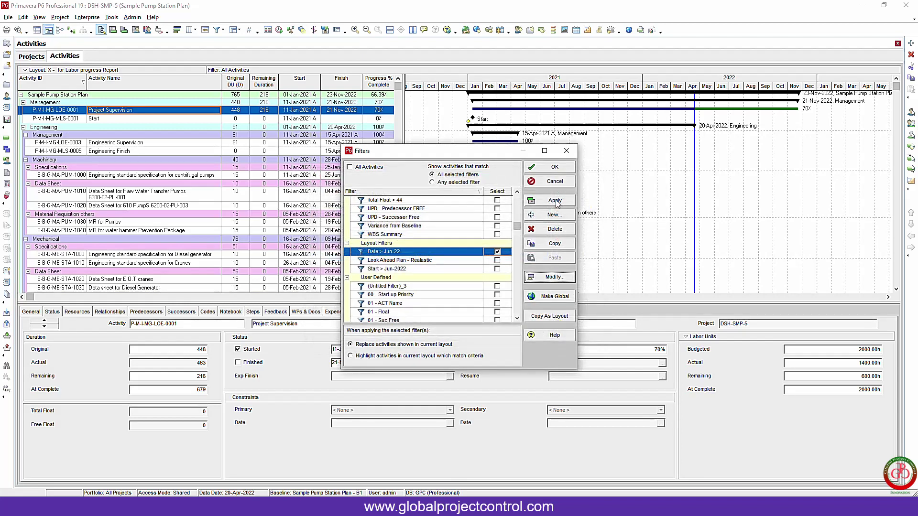
{"action": "left_click", "coordinate": [556, 202]}
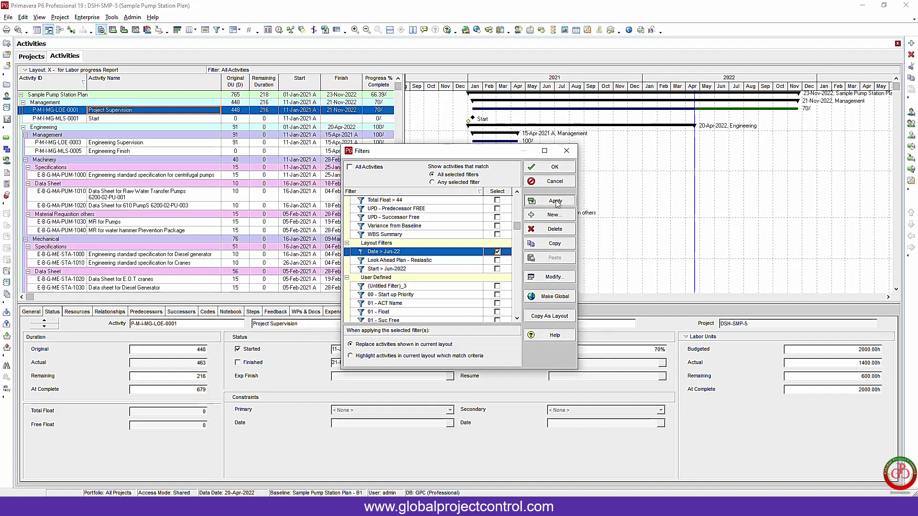
{"action": "left_click", "coordinate": [553, 168]}
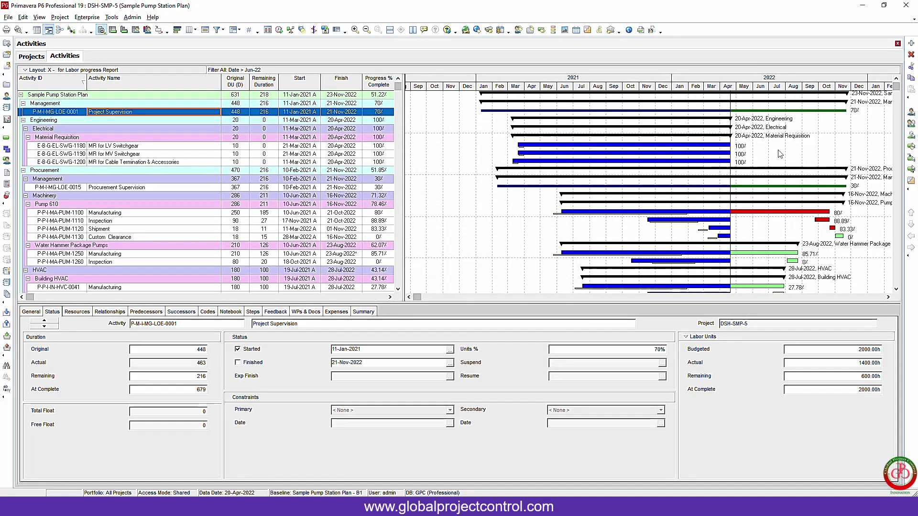
Step: Save the current layout under the new name 'Filter - for Task After Jun-22'
{"action": "left_click", "coordinate": [43, 71]}
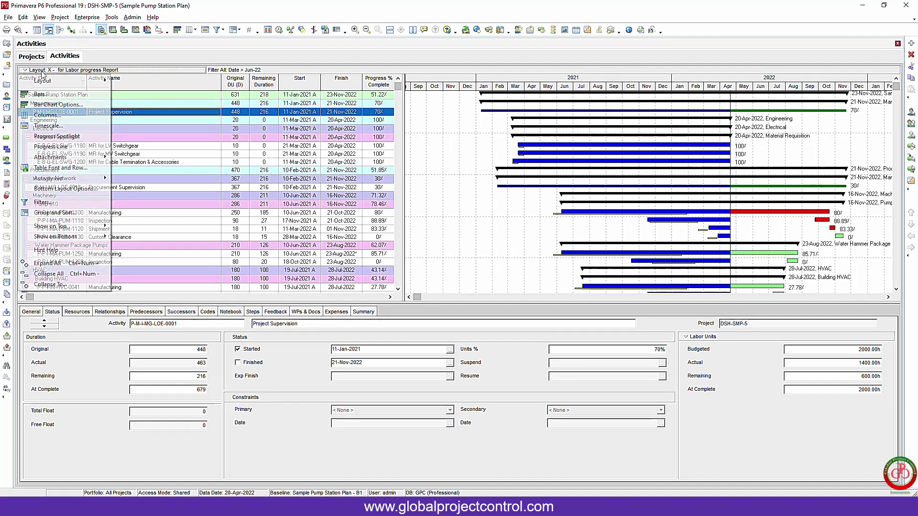
{"action": "mouse_move", "coordinate": [42, 80]}
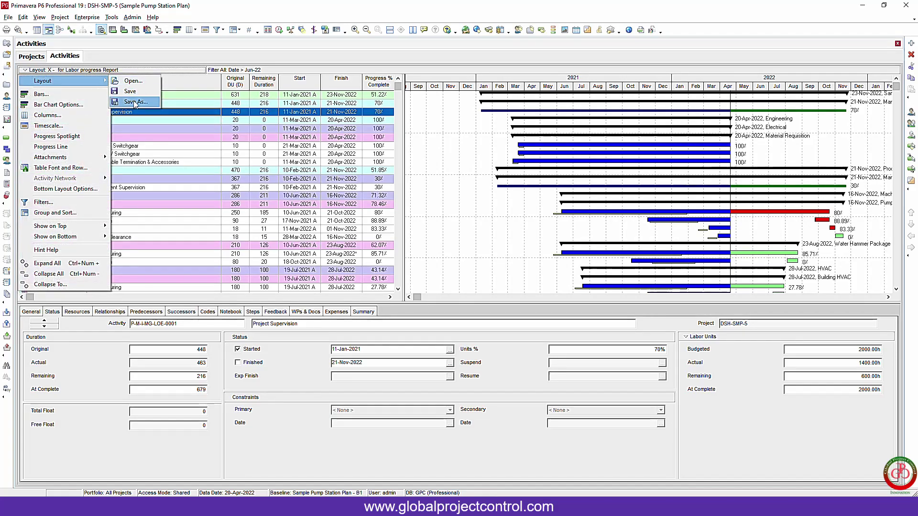
{"action": "left_click", "coordinate": [135, 102]}
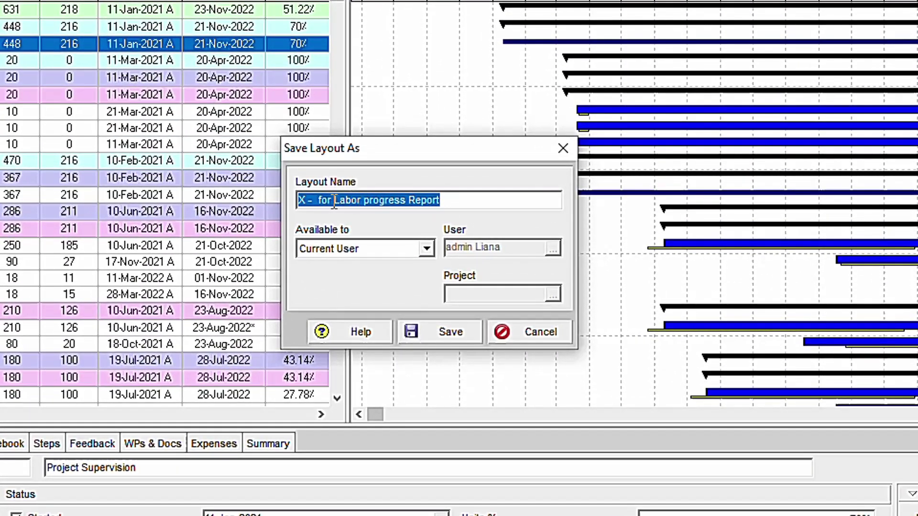
{"action": "left_click_drag", "start_coordinate": [334, 201], "coordinate": [486, 218]}
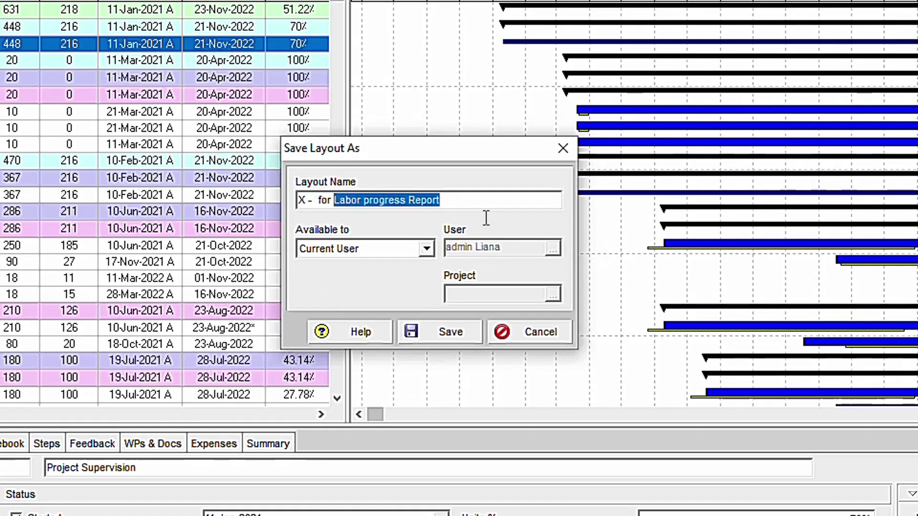
{"action": "type", "text": "Jun"}
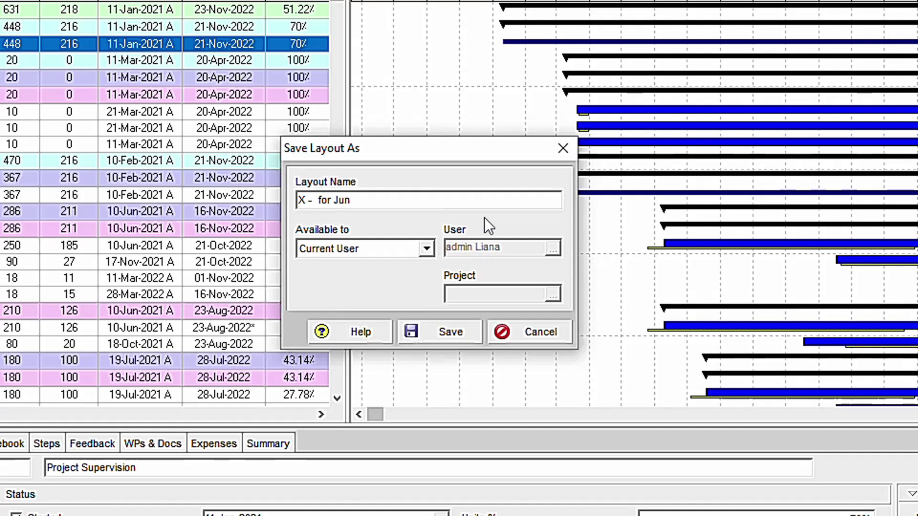
{"action": "key", "text": "Left"}
{"action": "key", "text": "Left"}
{"action": "key", "text": "Left"}
{"action": "type", "text": "Task "}
{"action": "type", "text": "After"}
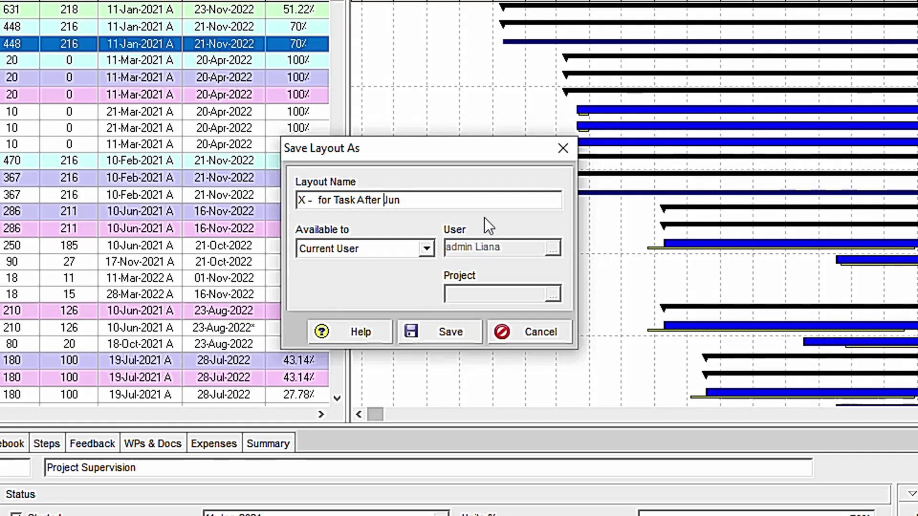
{"action": "key", "text": "End"}
{"action": "type", "text": "-"}
{"action": "type", "text": "22"}
{"action": "left_click_drag", "start_coordinate": [307, 203], "coordinate": [285, 200]}
{"action": "type", "text": "Filter"}
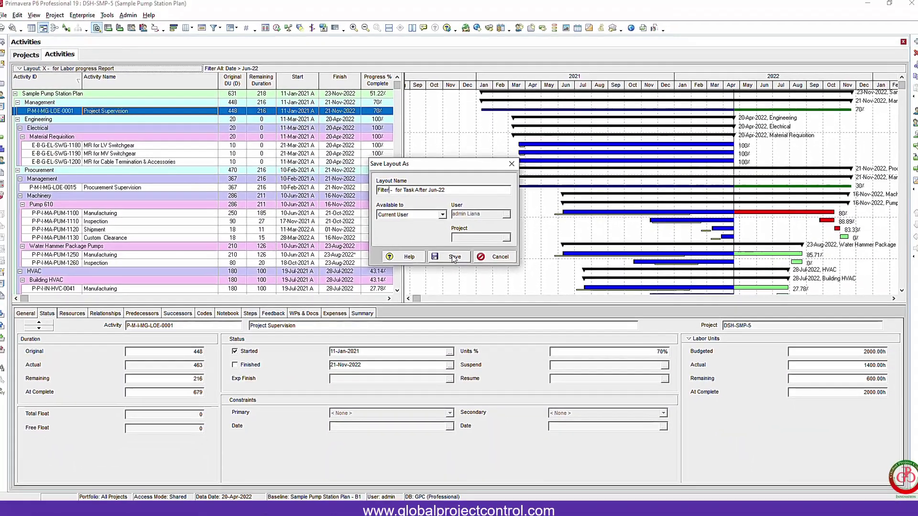
{"action": "left_click", "coordinate": [453, 258]}
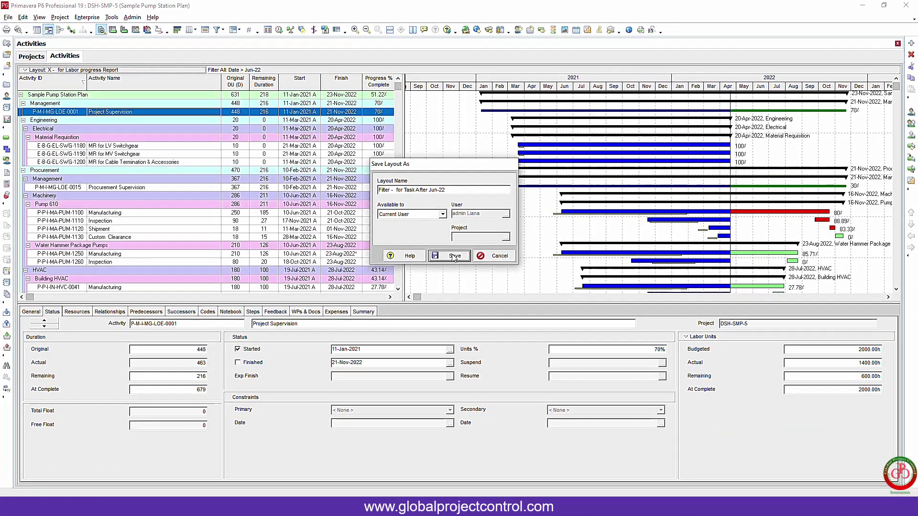
{"action": "left_click", "coordinate": [454, 256]}
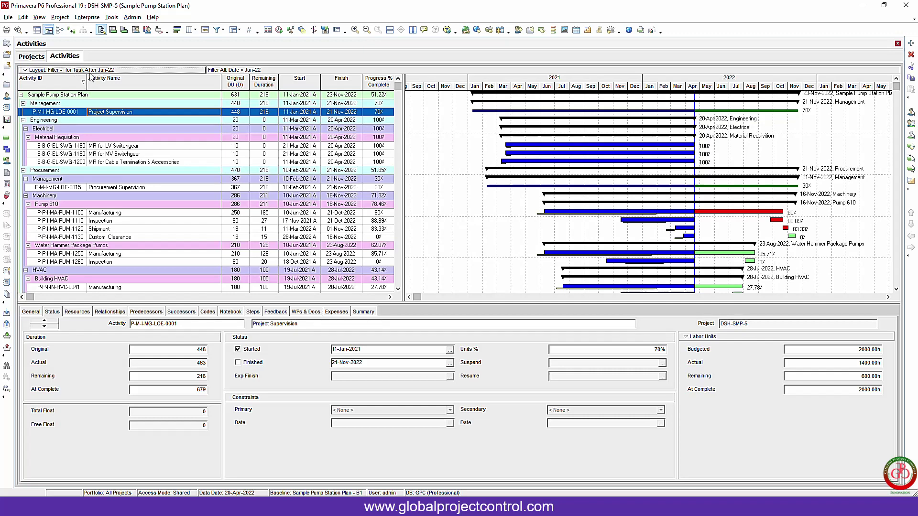
Step: Choose the 'Filter - for Task After Jun-22' layout from the saved layouts for export
{"action": "left_click", "coordinate": [89, 74]}
{"action": "mouse_move", "coordinate": [65, 81]}
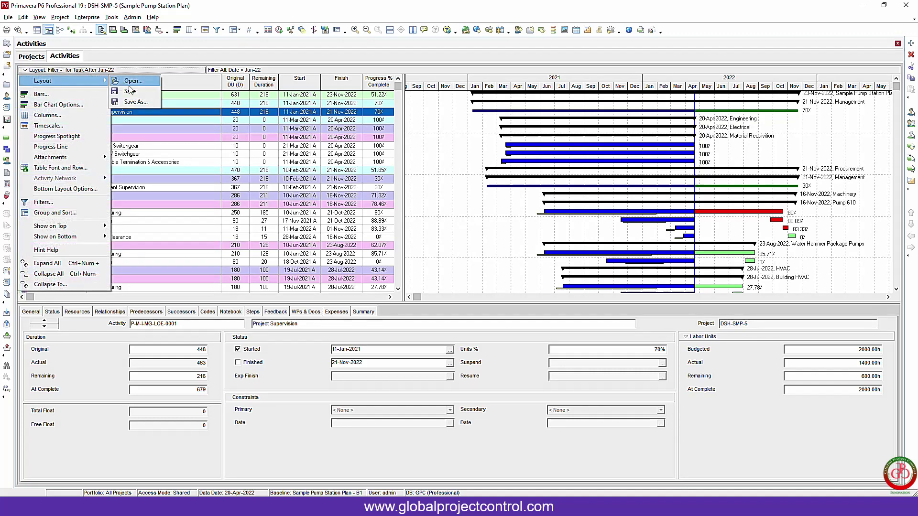
{"action": "left_click", "coordinate": [133, 80]}
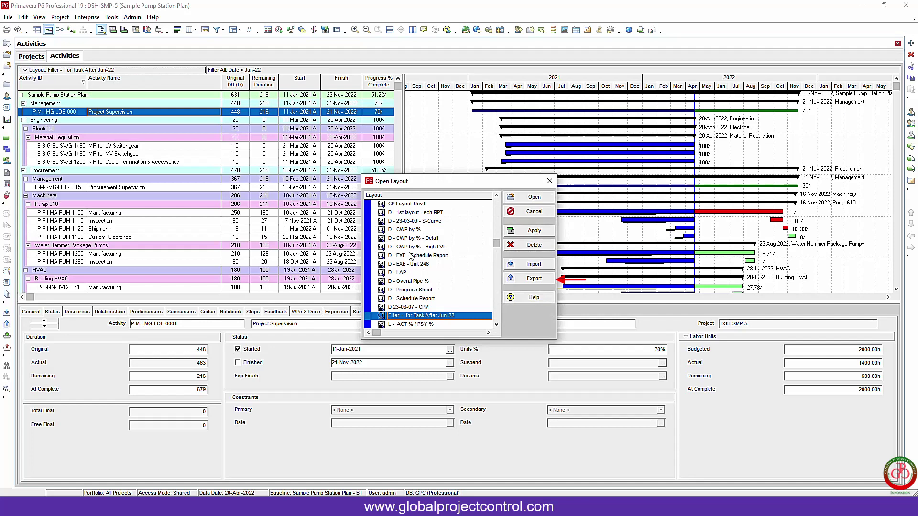
{"action": "left_click", "coordinate": [531, 278]}
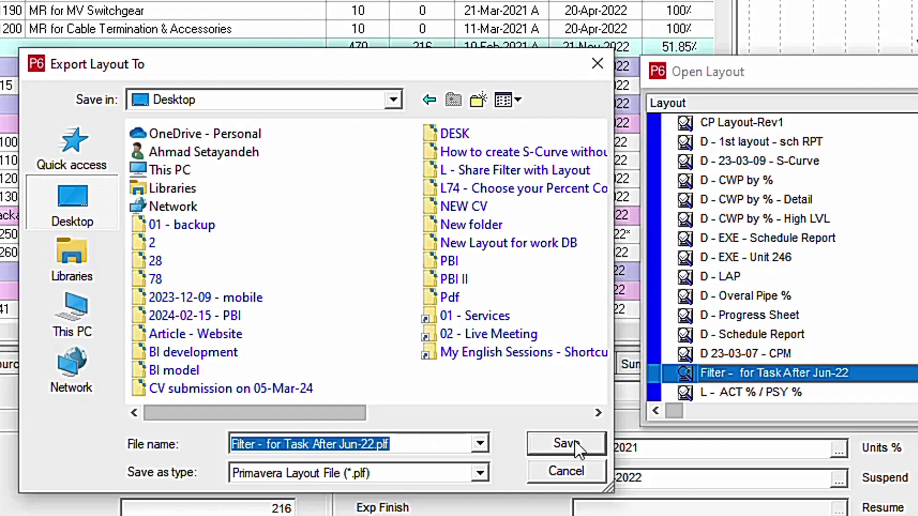
Step: Create a new 'Filter' folder on DATA (D:) as the .plf destination
{"action": "left_click", "coordinate": [70, 320]}
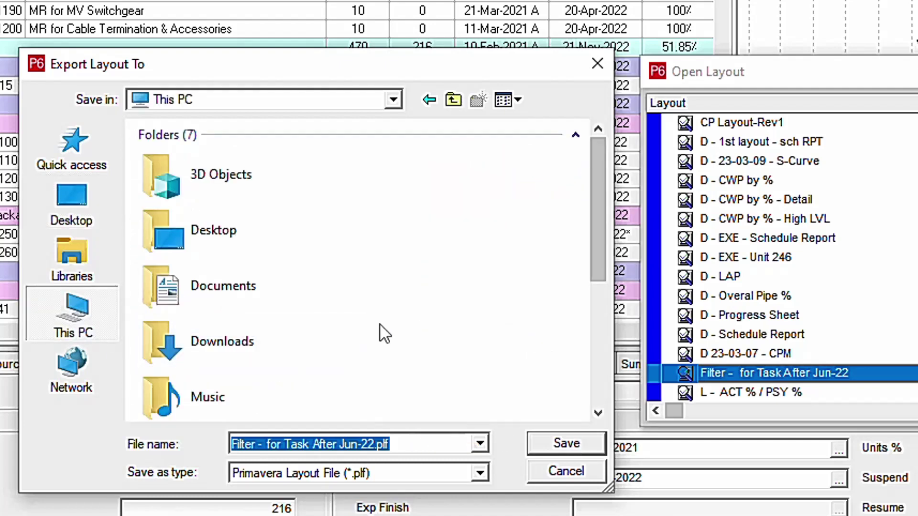
{"action": "scroll", "coordinate": [385, 333], "scroll_direction": "down", "scroll_amount": 5}
{"action": "left_click", "coordinate": [266, 396]}
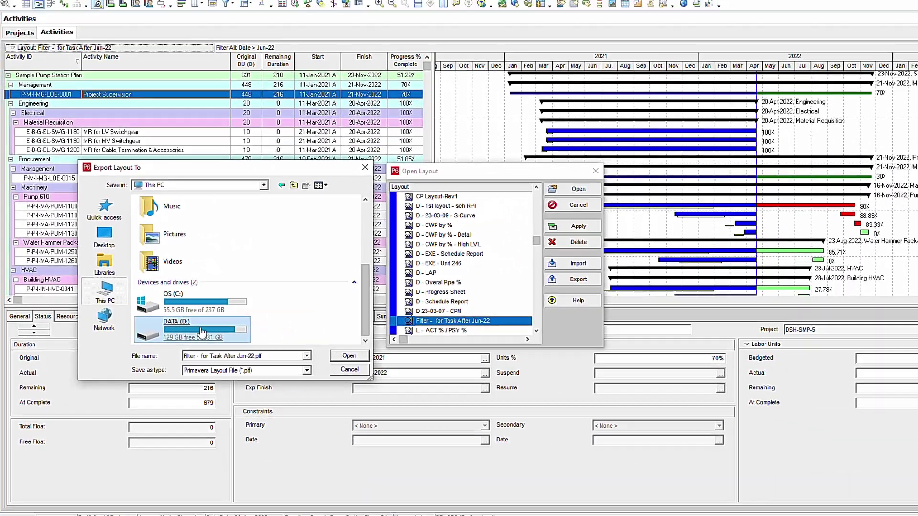
{"action": "double_click", "coordinate": [201, 332]}
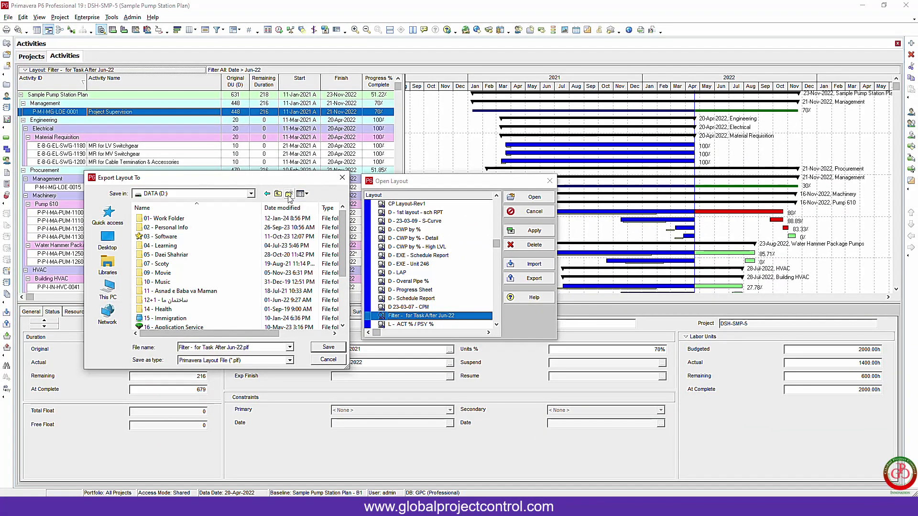
{"action": "left_click", "coordinate": [288, 194]}
{"action": "type", "text": "Filter"}
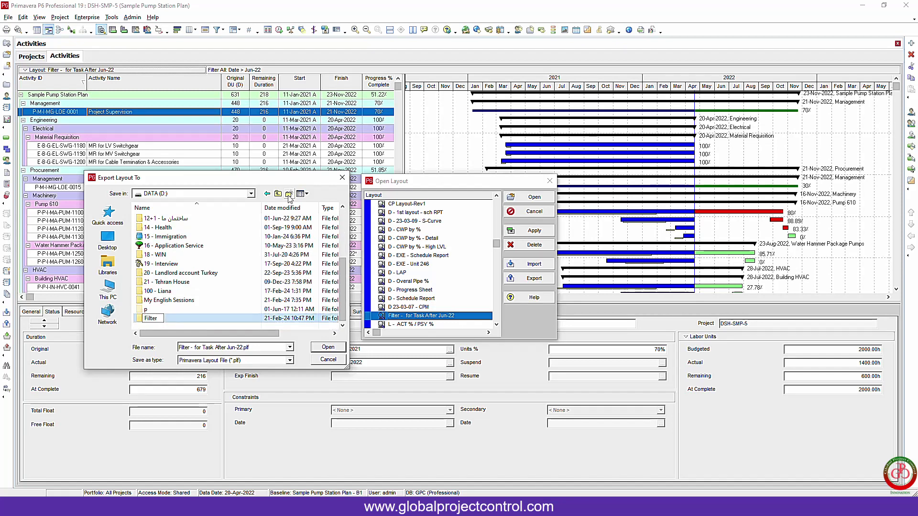
{"action": "key", "text": "Return"}
{"action": "key", "text": "Return"}
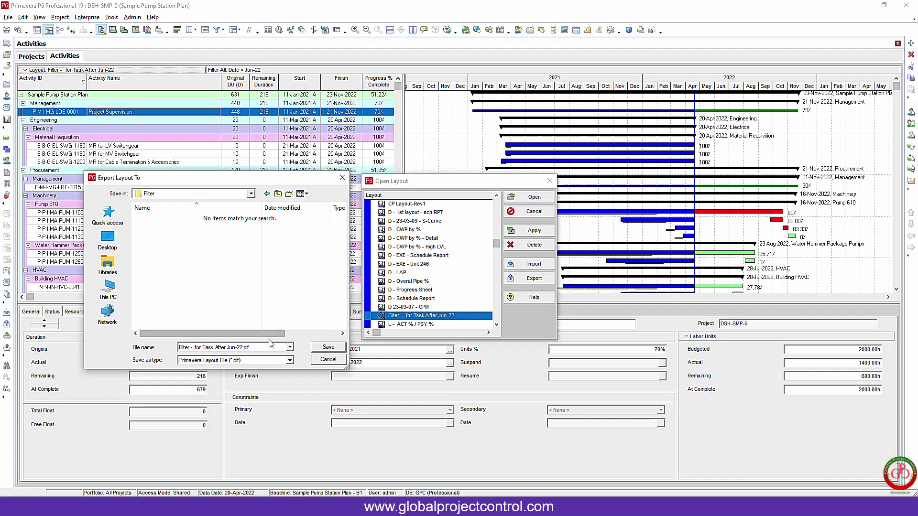
{"action": "left_click", "coordinate": [272, 347]}
Step: Save the .plf file into the Filter folder and reopen the layout
{"action": "left_click", "coordinate": [327, 347]}
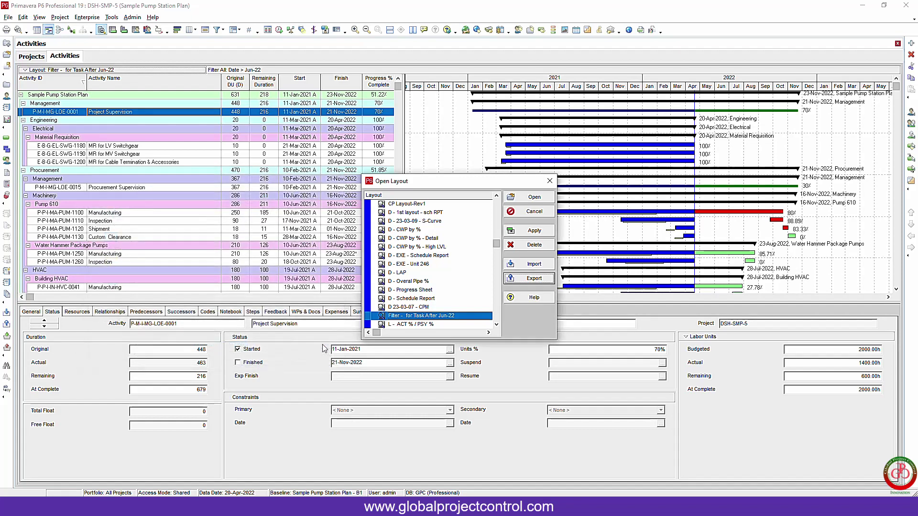
{"action": "left_click", "coordinate": [542, 198]}
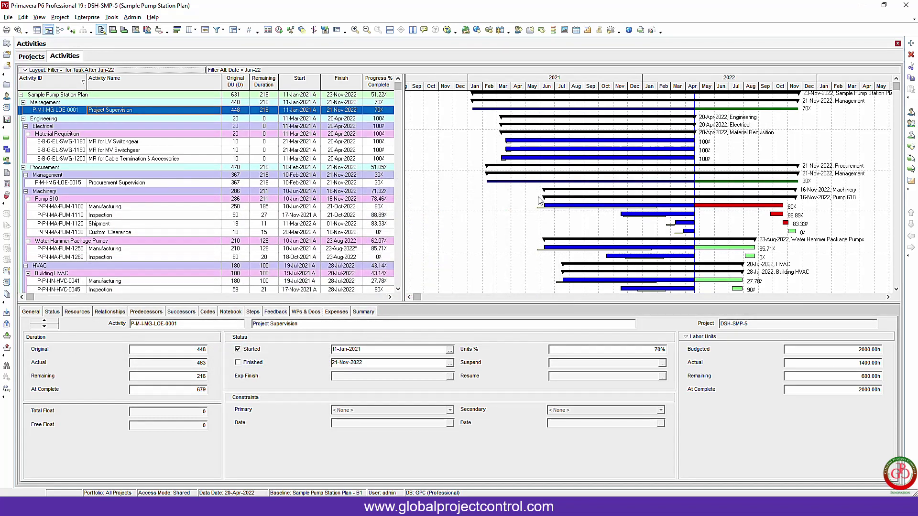
{"action": "left_click", "coordinate": [85, 71]}
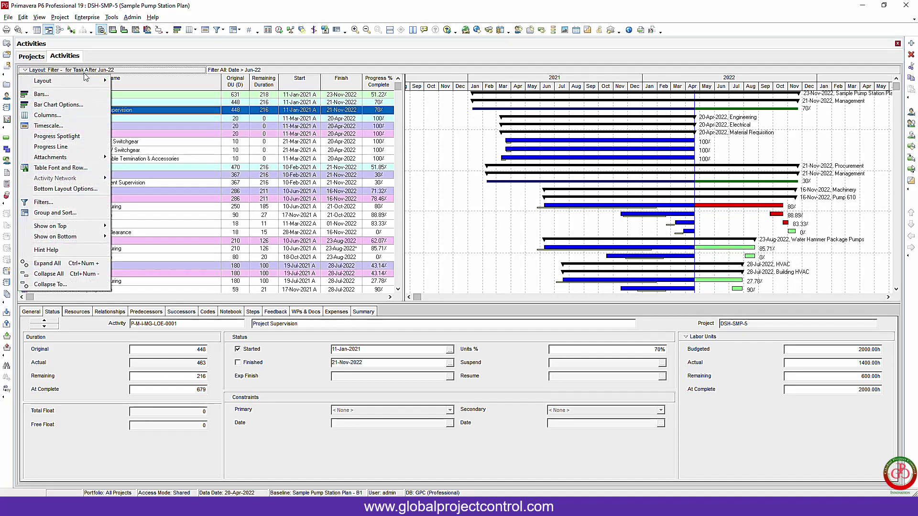
{"action": "left_click", "coordinate": [177, 109]}
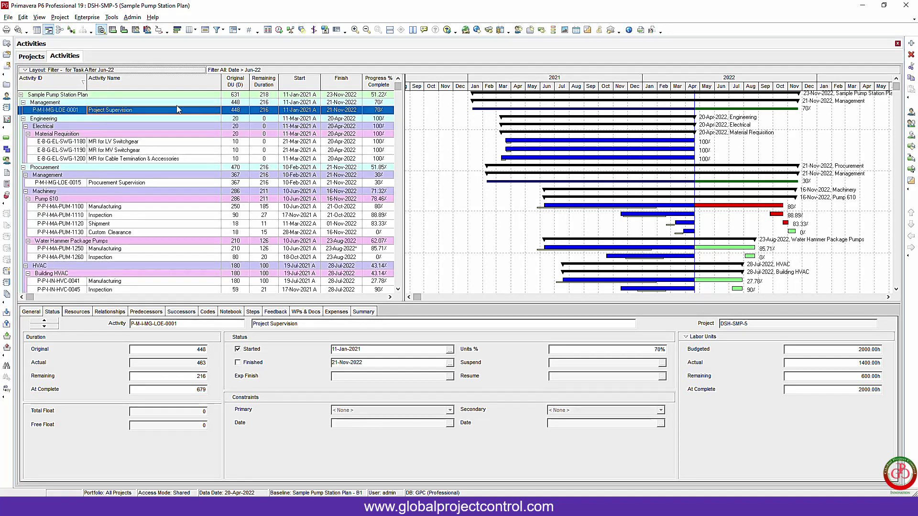
Step: Change the activity filter setting to show all activities
{"action": "left_click", "coordinate": [216, 29]}
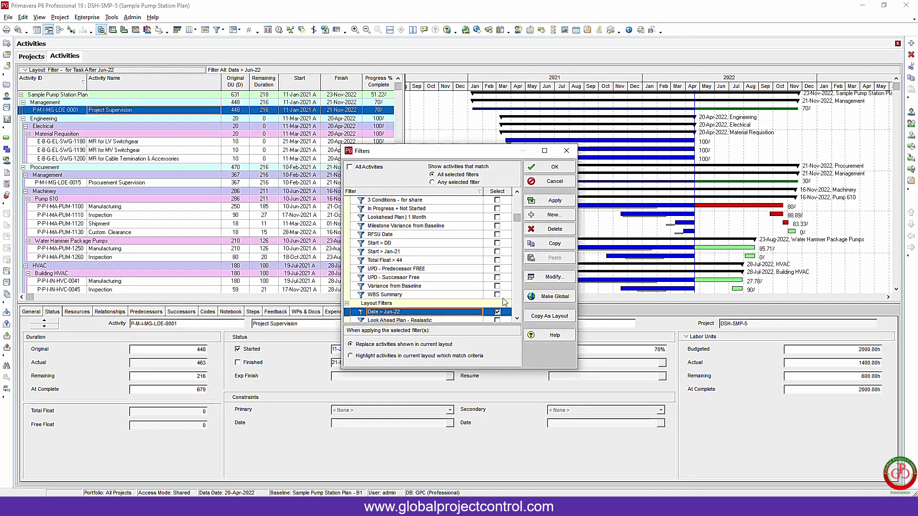
{"action": "scroll", "coordinate": [459, 314], "scroll_direction": "down", "scroll_amount": 2}
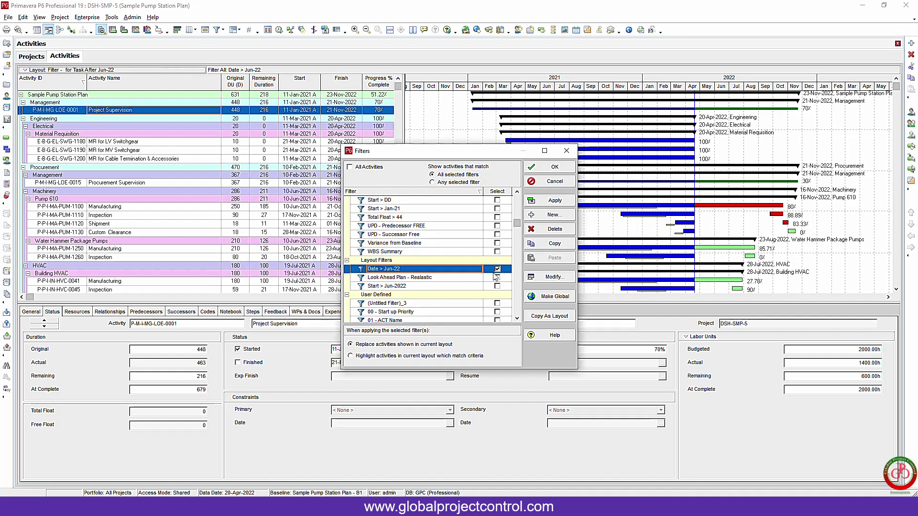
{"action": "left_click", "coordinate": [549, 167]}
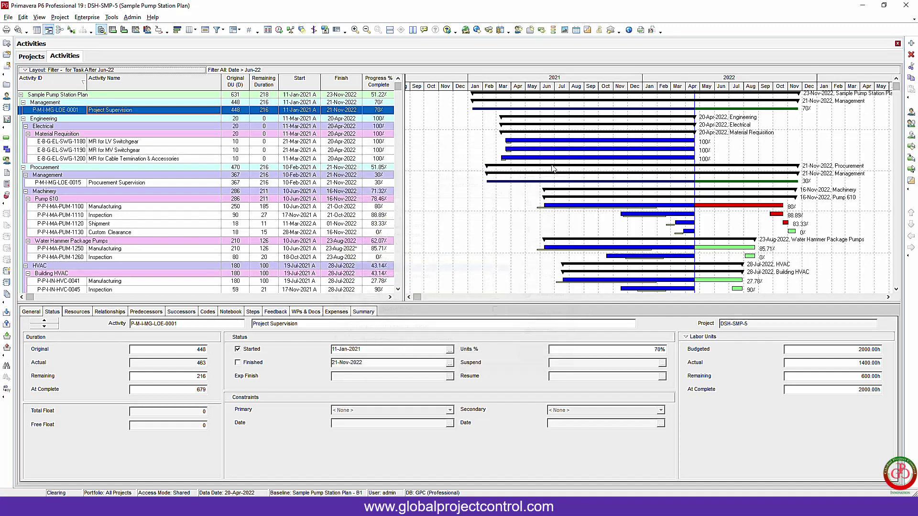
{"action": "left_click", "coordinate": [216, 30]}
{"action": "left_click", "coordinate": [349, 168]}
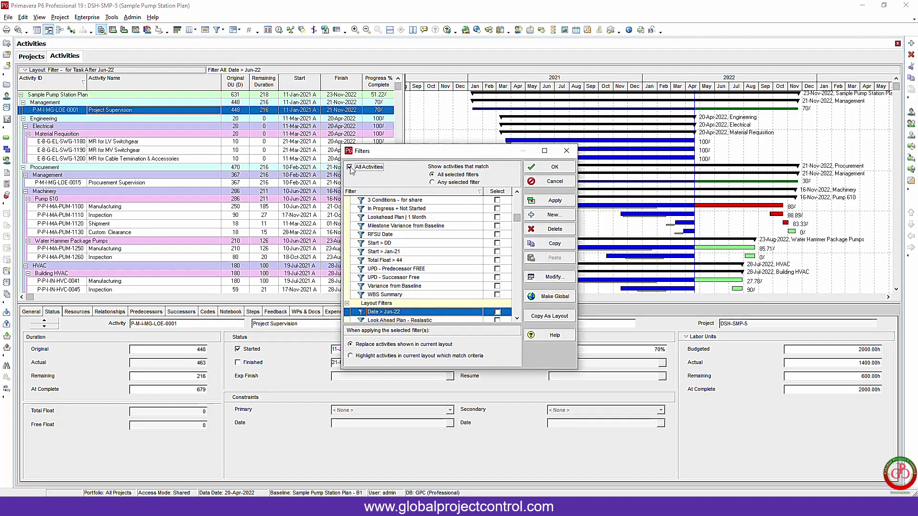
{"action": "left_click", "coordinate": [544, 200]}
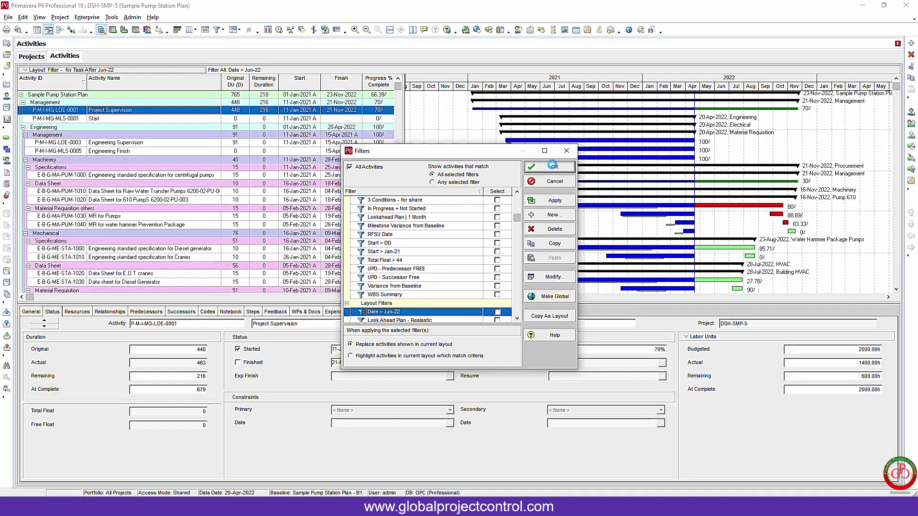
{"action": "left_click", "coordinate": [554, 167]}
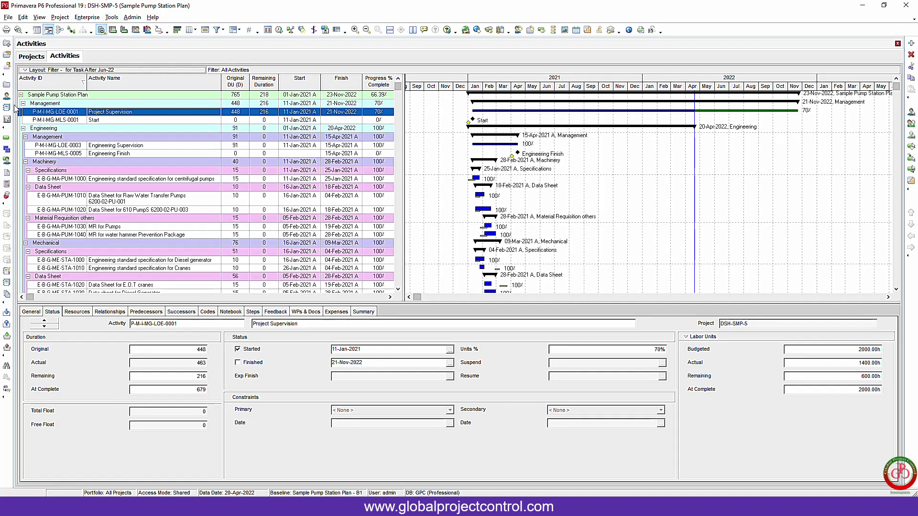
Step: Open Project One (SMP-E-18) and show its activities
{"action": "left_click", "coordinate": [7, 86]}
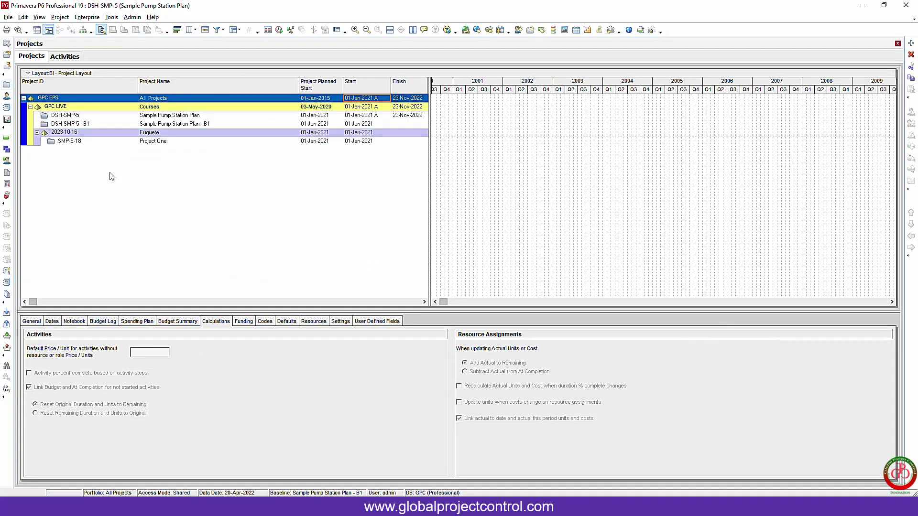
{"action": "left_click", "coordinate": [78, 141]}
{"action": "right_click", "coordinate": [78, 145]}
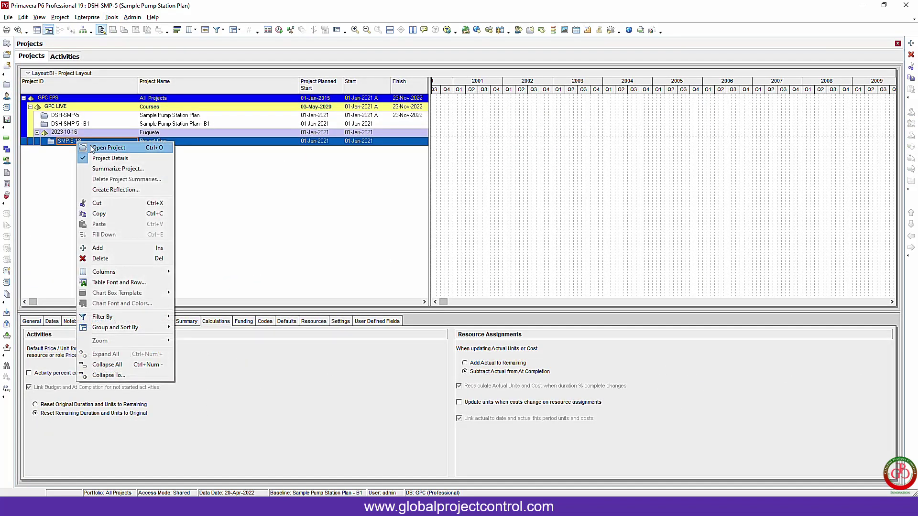
{"action": "left_click", "coordinate": [95, 148]}
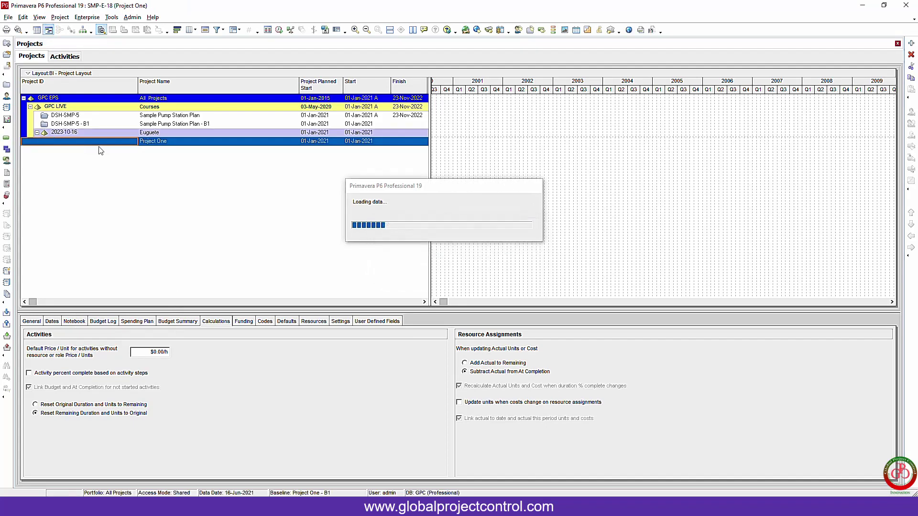
{"action": "left_click", "coordinate": [8, 139]}
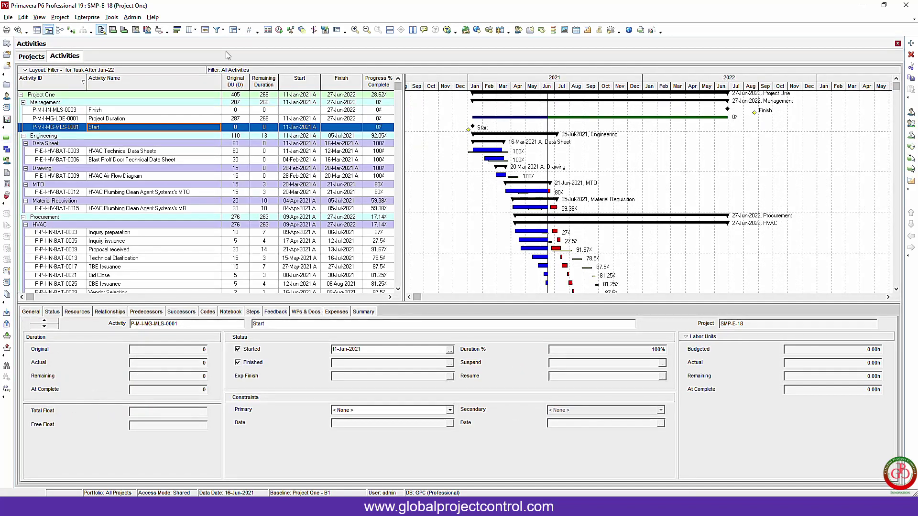
Step: Review the filters list without changes, then bring up the layout options
{"action": "left_click", "coordinate": [218, 30]}
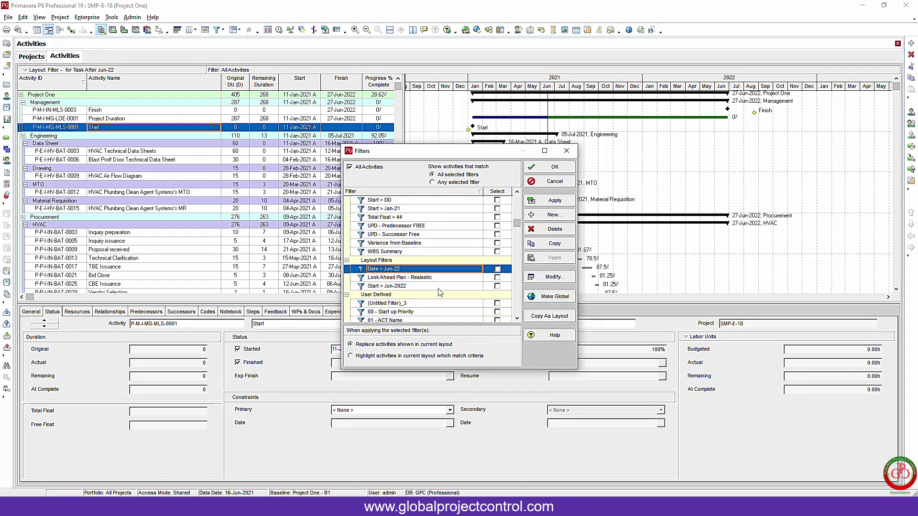
{"action": "scroll", "coordinate": [440, 293], "scroll_direction": "down", "scroll_amount": 1}
{"action": "scroll", "coordinate": [440, 292], "scroll_direction": "down", "scroll_amount": 3}
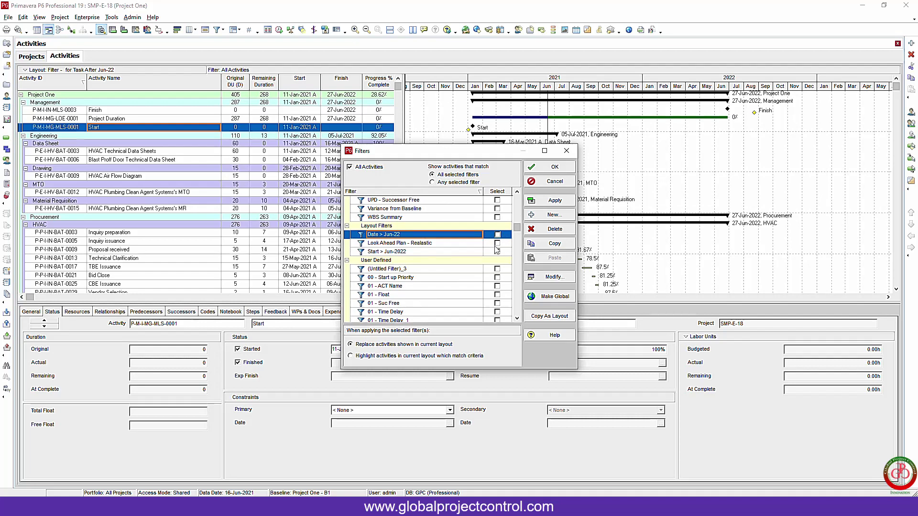
{"action": "left_click", "coordinate": [549, 182]}
{"action": "left_click", "coordinate": [56, 70]}
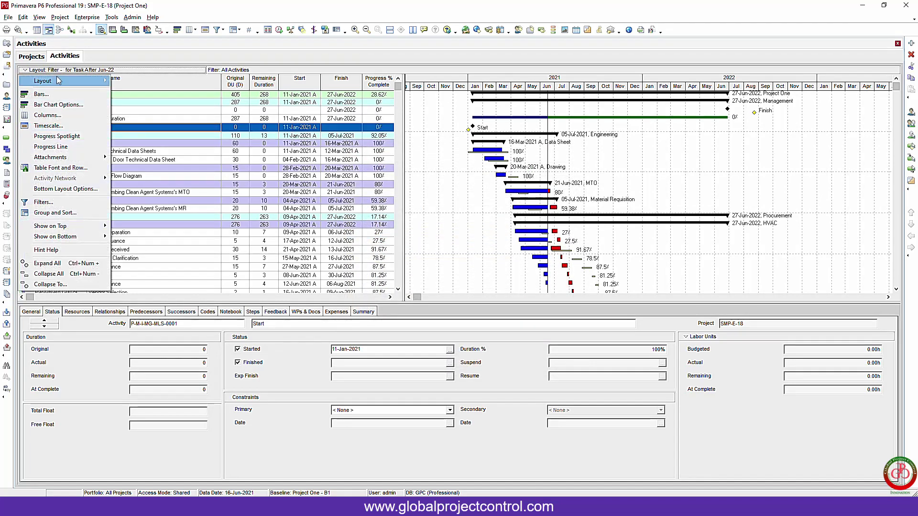
{"action": "mouse_move", "coordinate": [43, 80]}
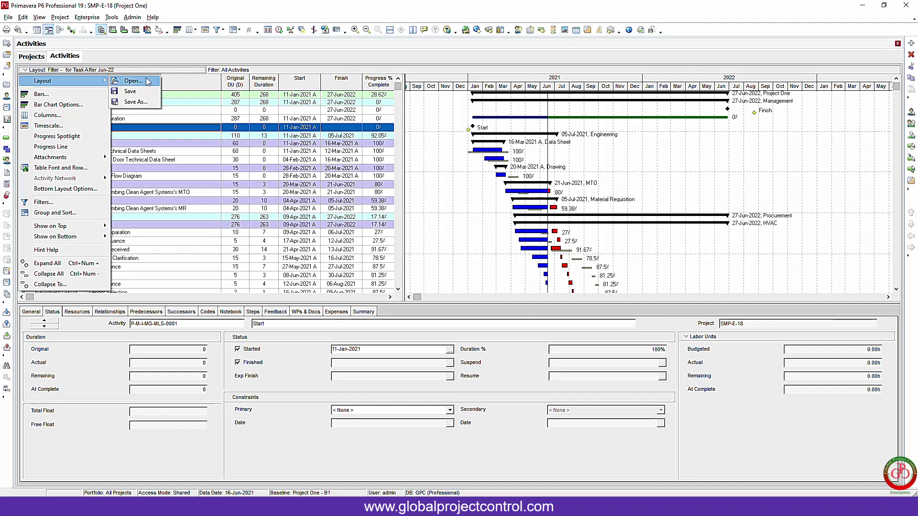
Step: Import the Jun-22 .plf file as layout 'Filter - for Task After Jun-22 - NEW'
{"action": "left_click", "coordinate": [145, 79]}
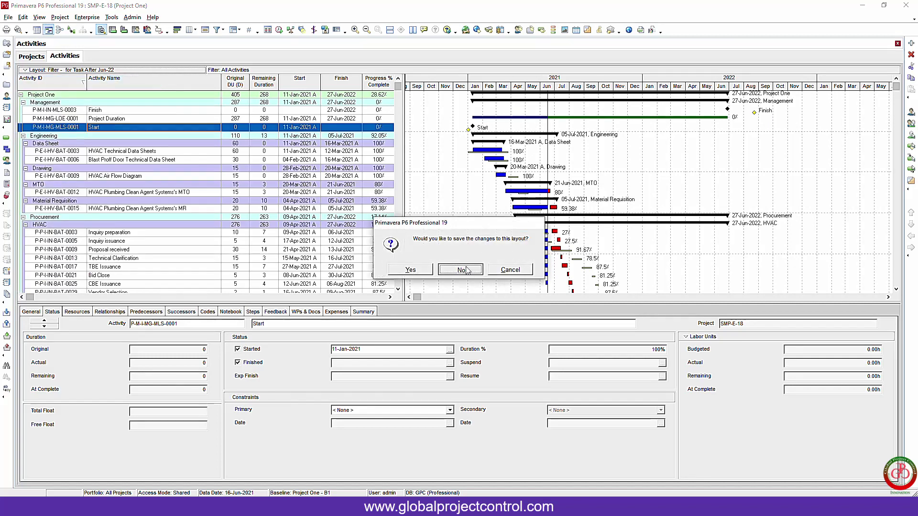
{"action": "left_click", "coordinate": [461, 270]}
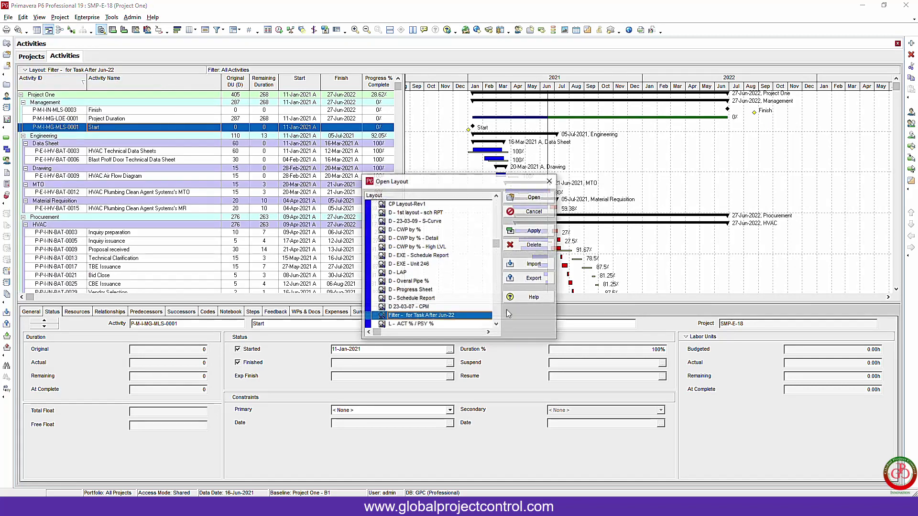
{"action": "left_click", "coordinate": [534, 265]}
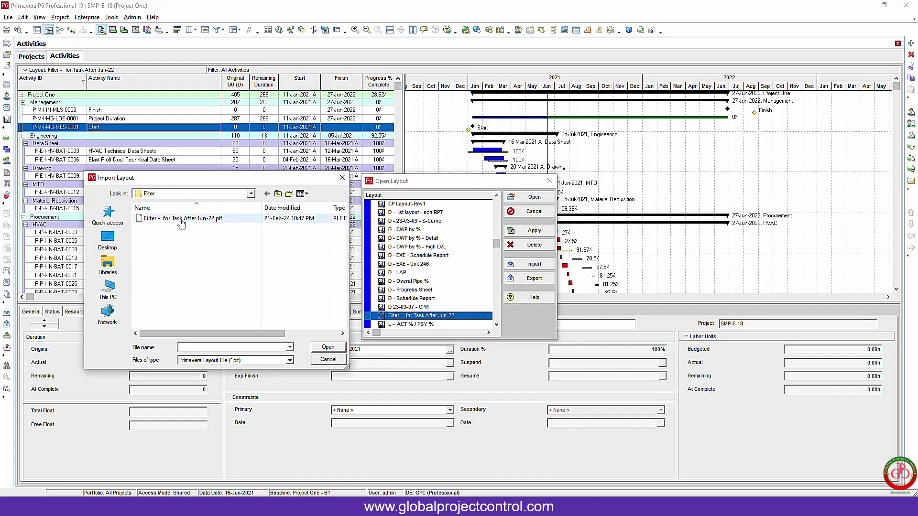
{"action": "double_click", "coordinate": [181, 220]}
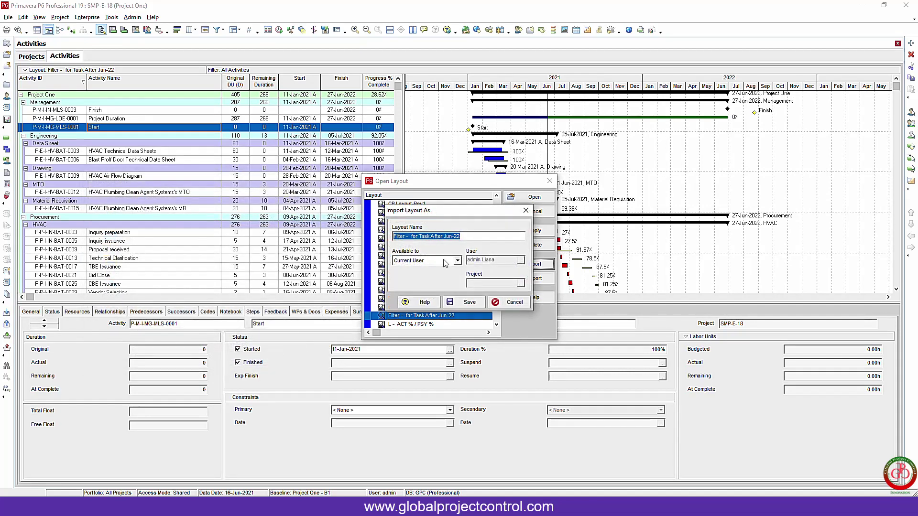
{"action": "left_click", "coordinate": [468, 238]}
{"action": "type", "text": "- NEW"}
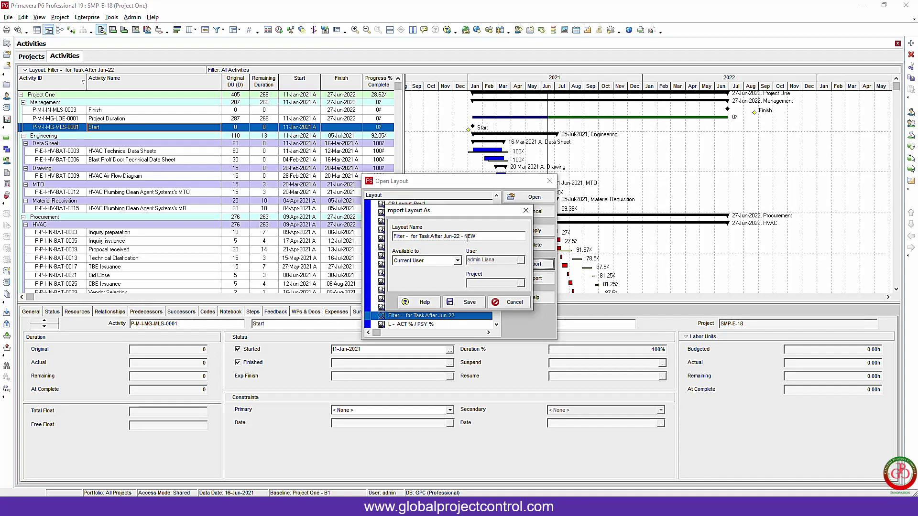
{"action": "left_click", "coordinate": [471, 302]}
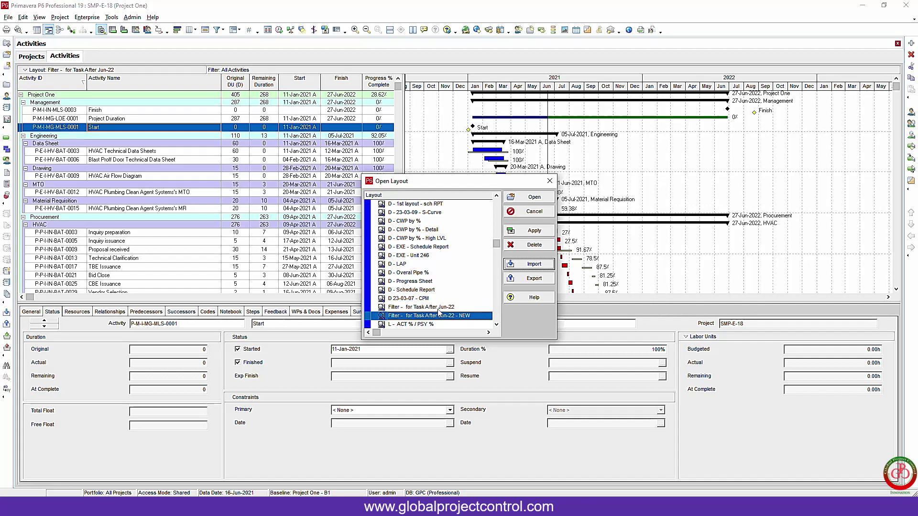
Step: Apply and open the 'Filter - for Task After Jun-22 - NEW' layout in Project One
{"action": "left_click", "coordinate": [534, 231]}
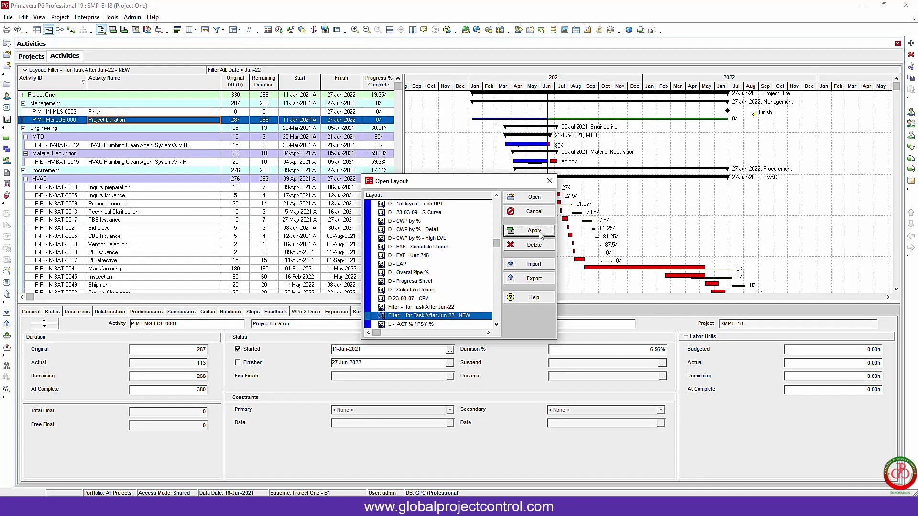
{"action": "left_click", "coordinate": [534, 198]}
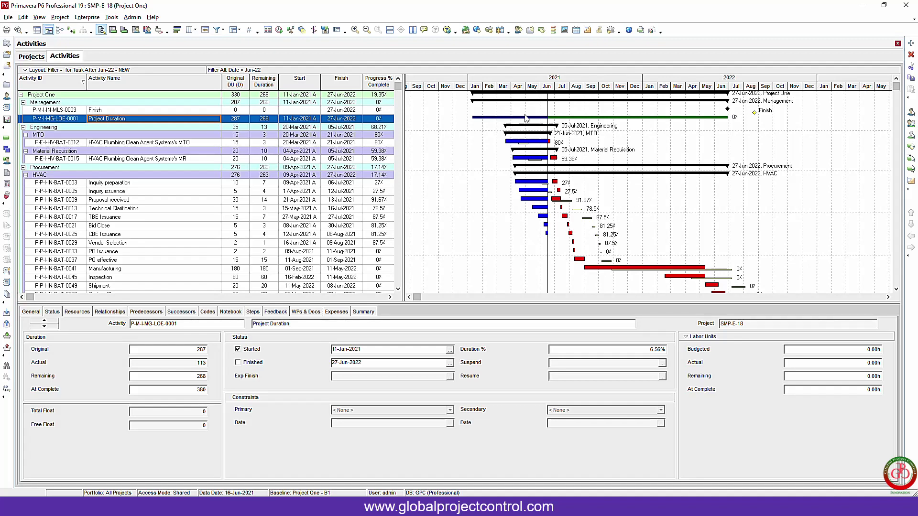
Step: Remove the Date > Jun-22 filter from the layout filters, leaving All Activities selected
{"action": "left_click", "coordinate": [217, 30]}
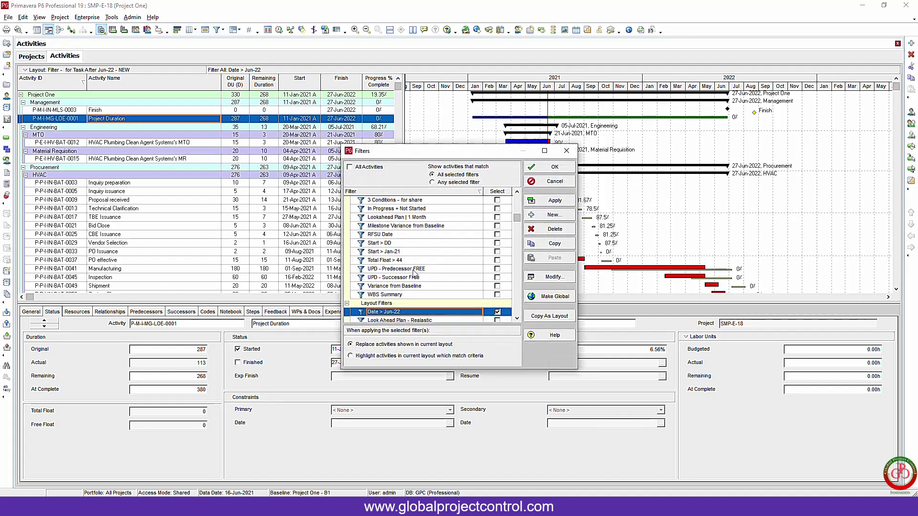
{"action": "scroll", "coordinate": [447, 290], "scroll_direction": "down", "scroll_amount": 1}
{"action": "scroll", "coordinate": [447, 291], "scroll_direction": "down", "scroll_amount": 1}
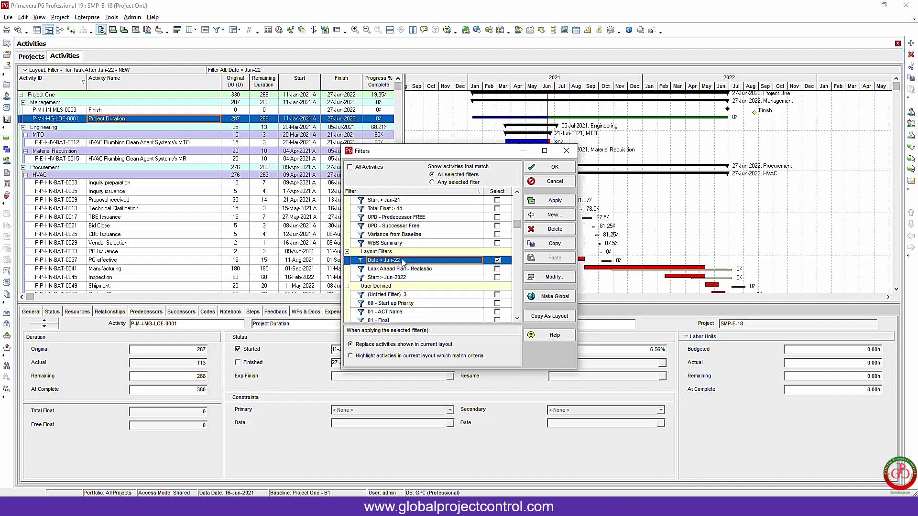
{"action": "left_click", "coordinate": [545, 232]}
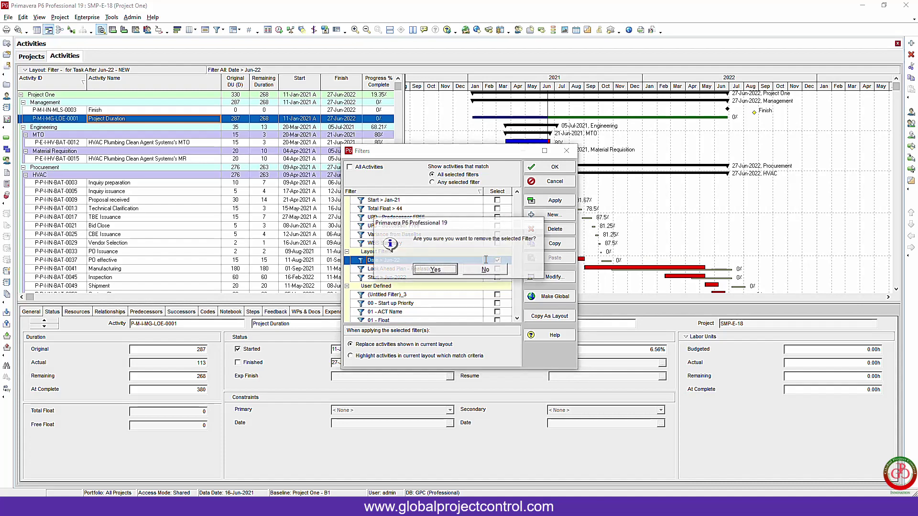
{"action": "left_click", "coordinate": [439, 272]}
{"action": "left_click", "coordinate": [549, 166]}
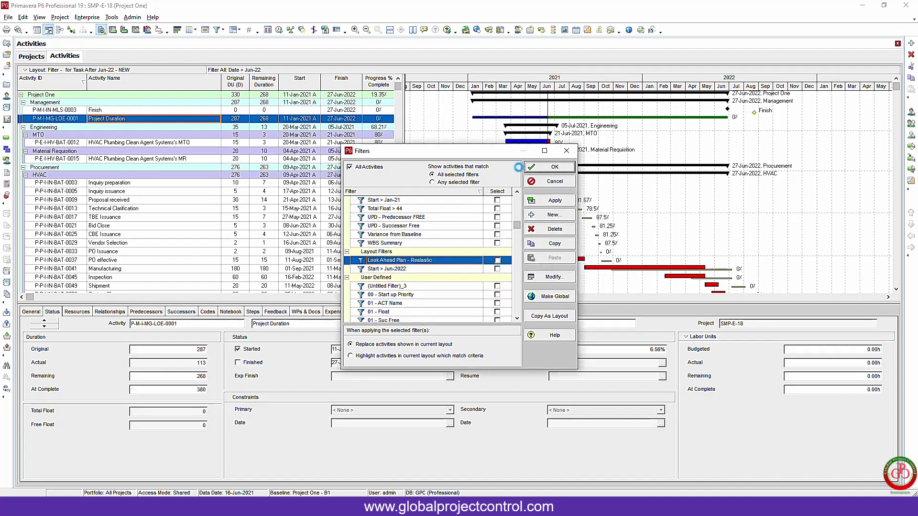
Step: Reopen the NEW layout without saving the current layout's changes
{"action": "left_click", "coordinate": [81, 70]}
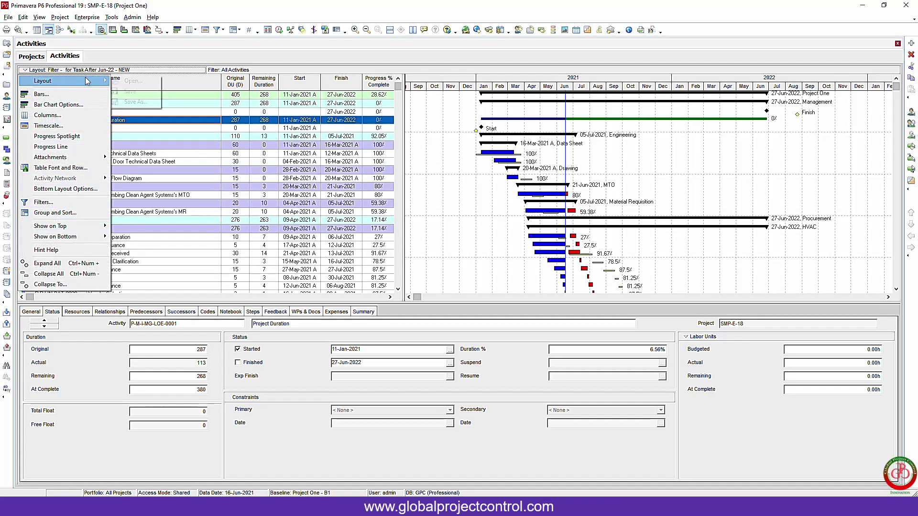
{"action": "left_click", "coordinate": [117, 81]}
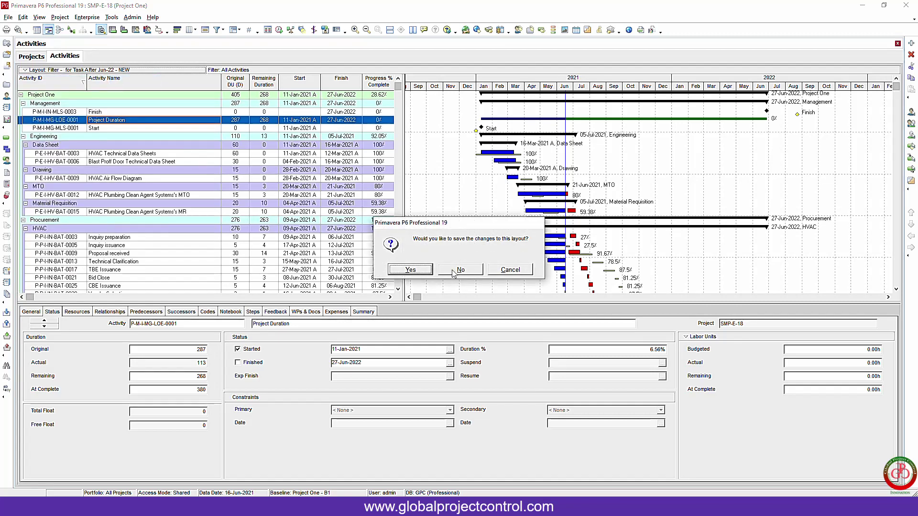
{"action": "left_click", "coordinate": [459, 271]}
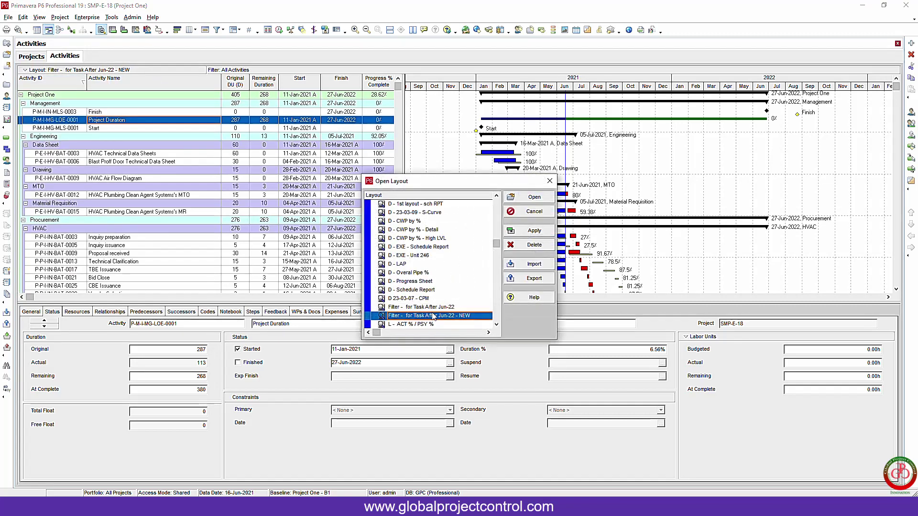
{"action": "left_click", "coordinate": [533, 230]}
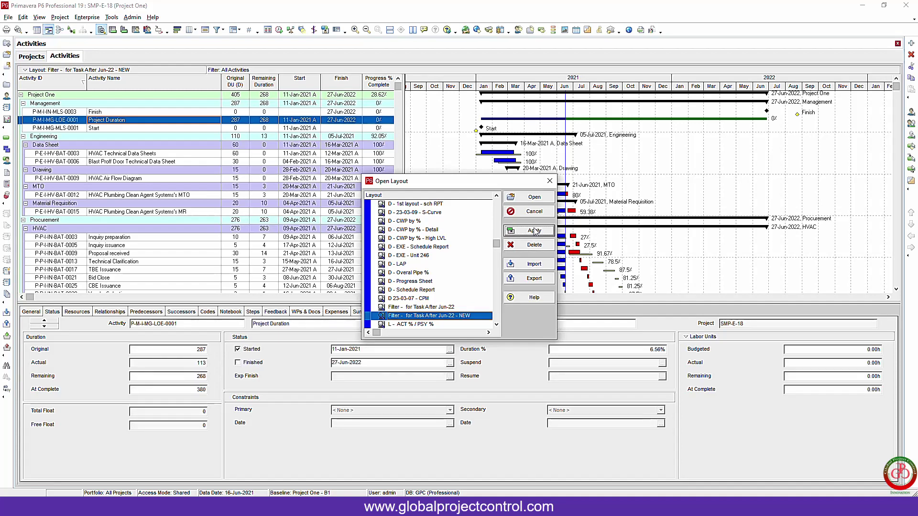
{"action": "left_click", "coordinate": [534, 197]}
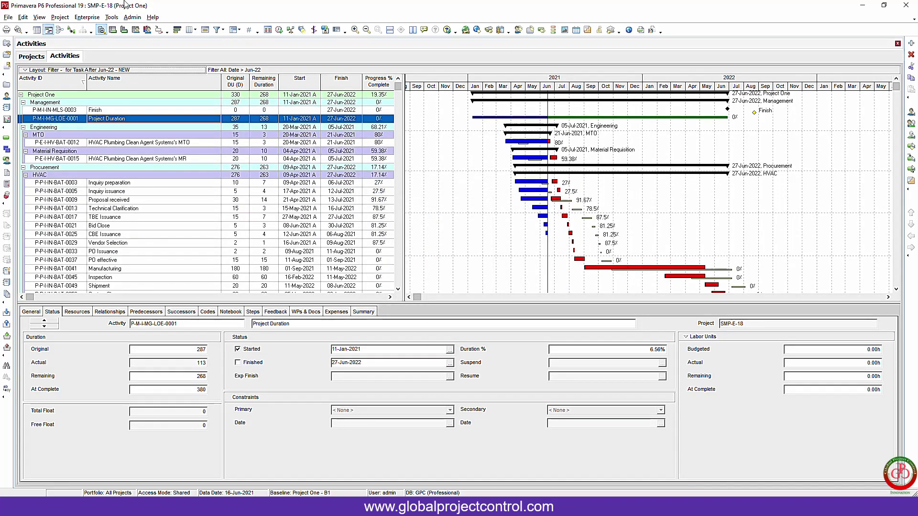
Step: Check in Filters that the Date > Jun-22 filter is restored and ticked
{"action": "left_click", "coordinate": [217, 29]}
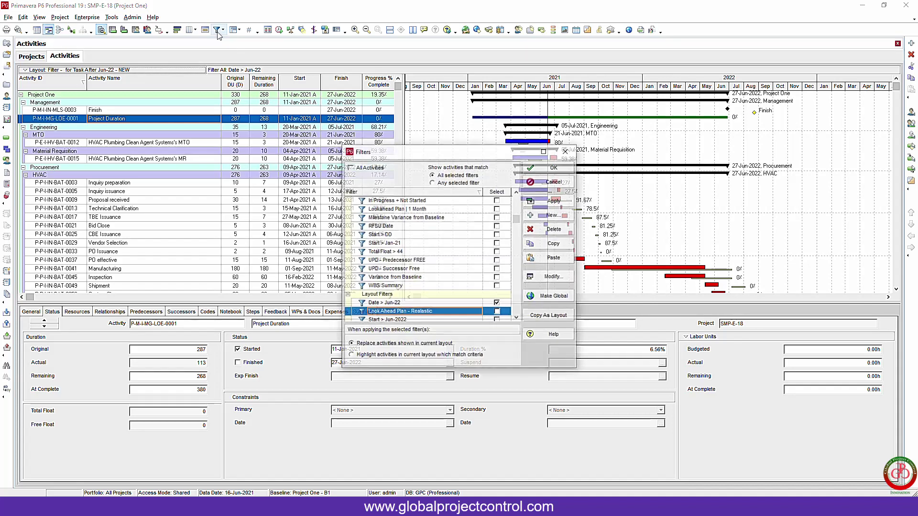
{"action": "left_click", "coordinate": [444, 305]}
{"action": "scroll", "coordinate": [456, 287], "scroll_direction": "down", "scroll_amount": 5}
{"action": "scroll", "coordinate": [471, 263], "scroll_direction": "down", "scroll_amount": 1}
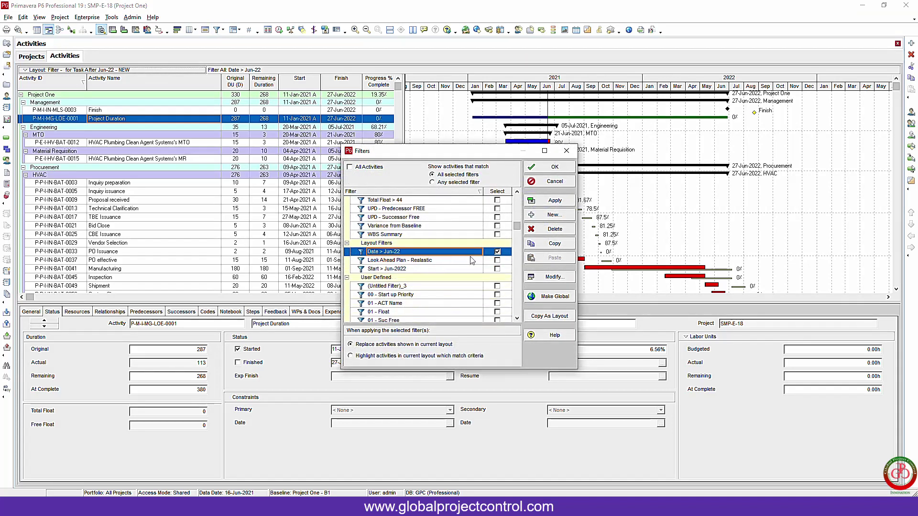